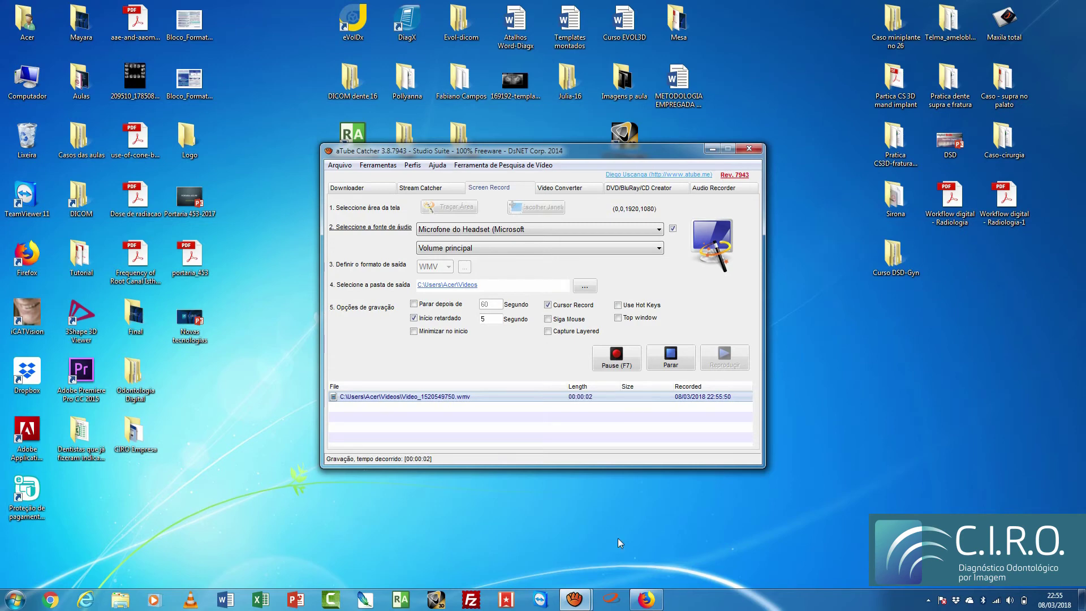
# Step: Minimize aTube Catcher and bring the Firefox window with Gmail back to the front
pyautogui.click(712, 149)
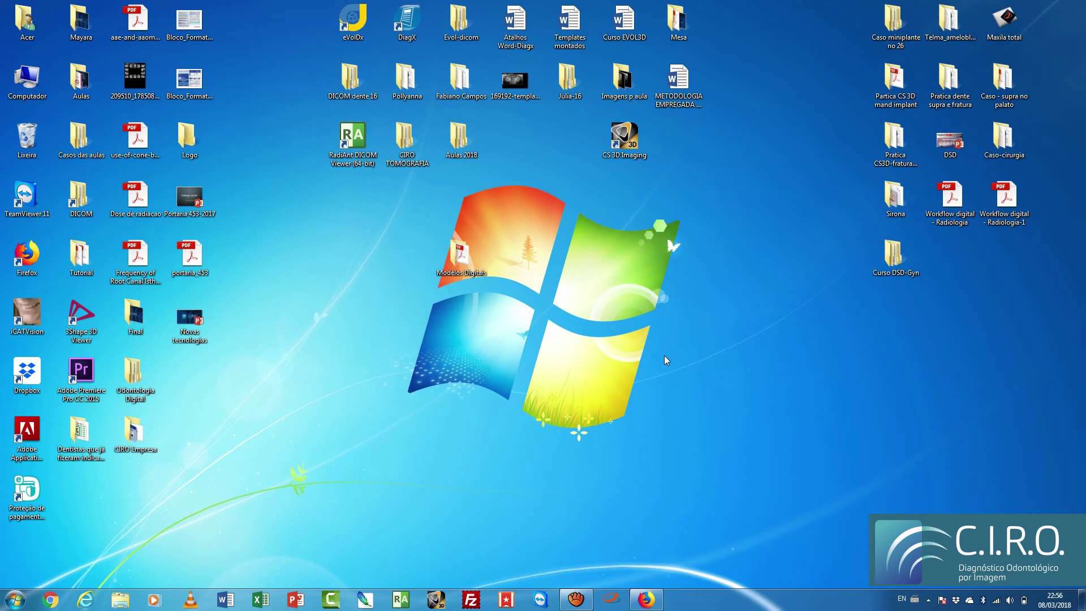
pyautogui.moveTo(645, 600)
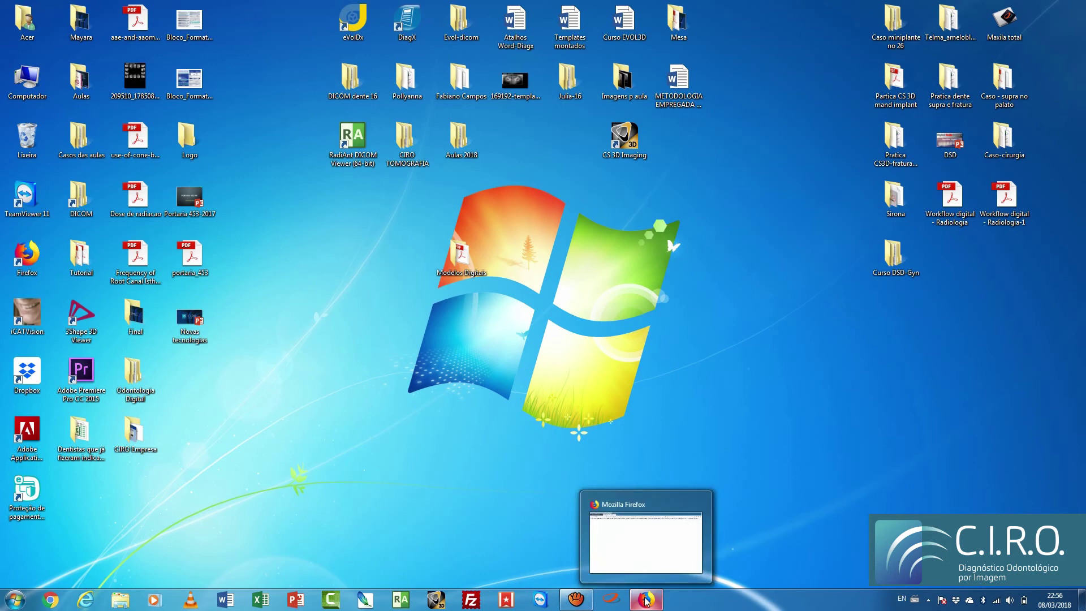
pyautogui.click(646, 599)
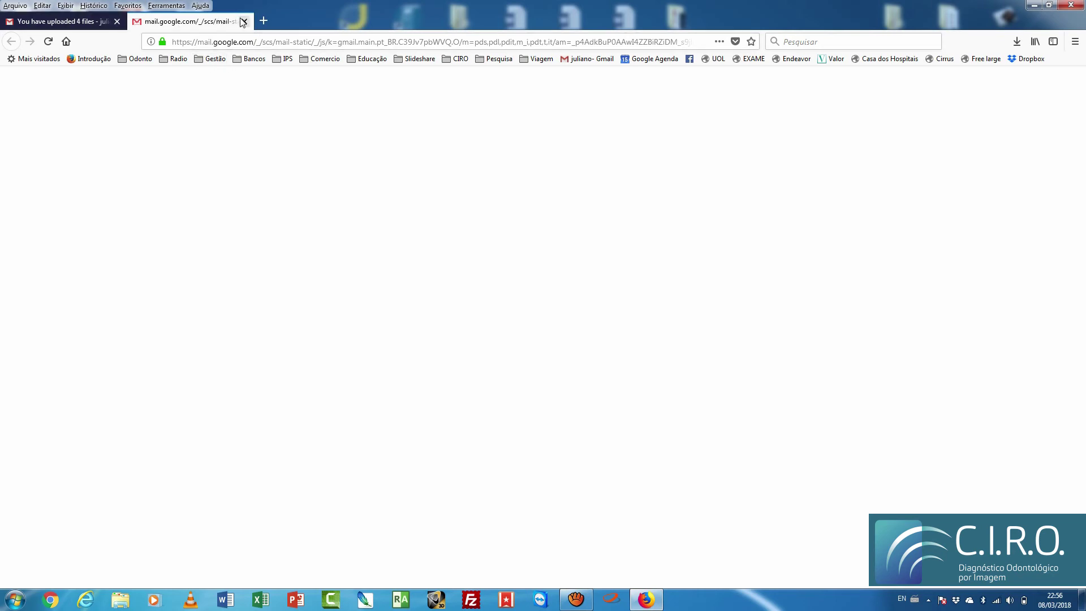
# Step: Close the blank tab and highlight 3Shape_3DViewer_Setup.zip in the 4-file upload email
pyautogui.click(244, 21)
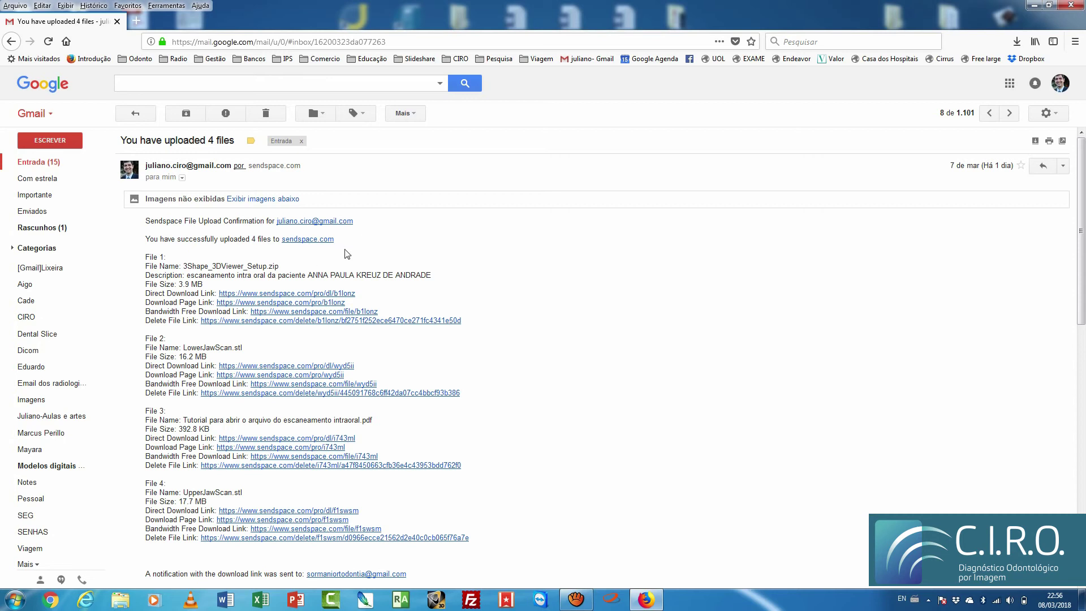
pyautogui.scroll(-2, 347, 246)
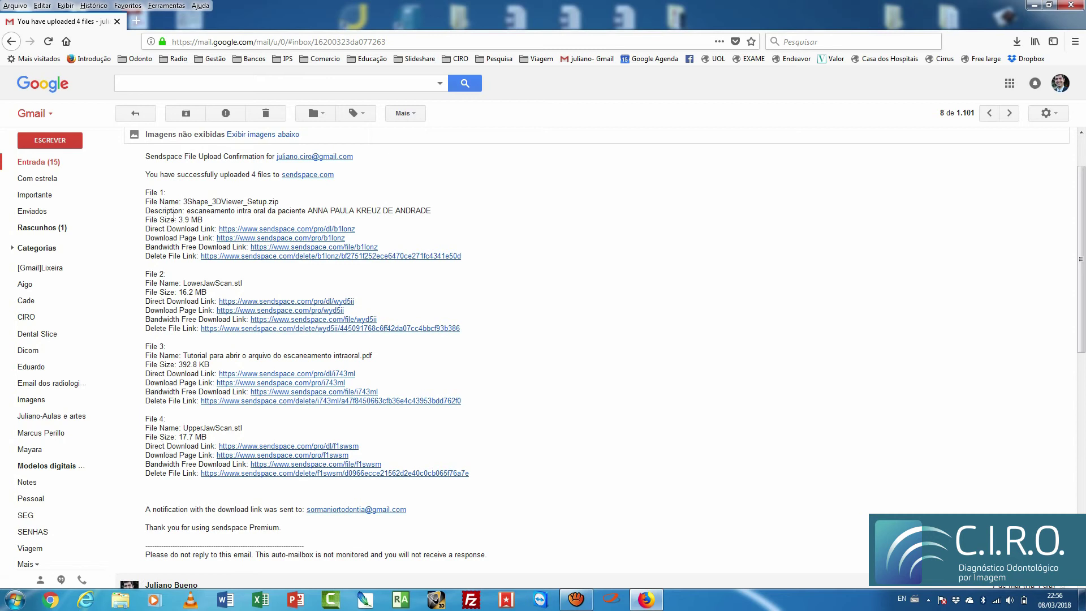
pyautogui.moveTo(185, 202); pyautogui.dragTo(289, 205)
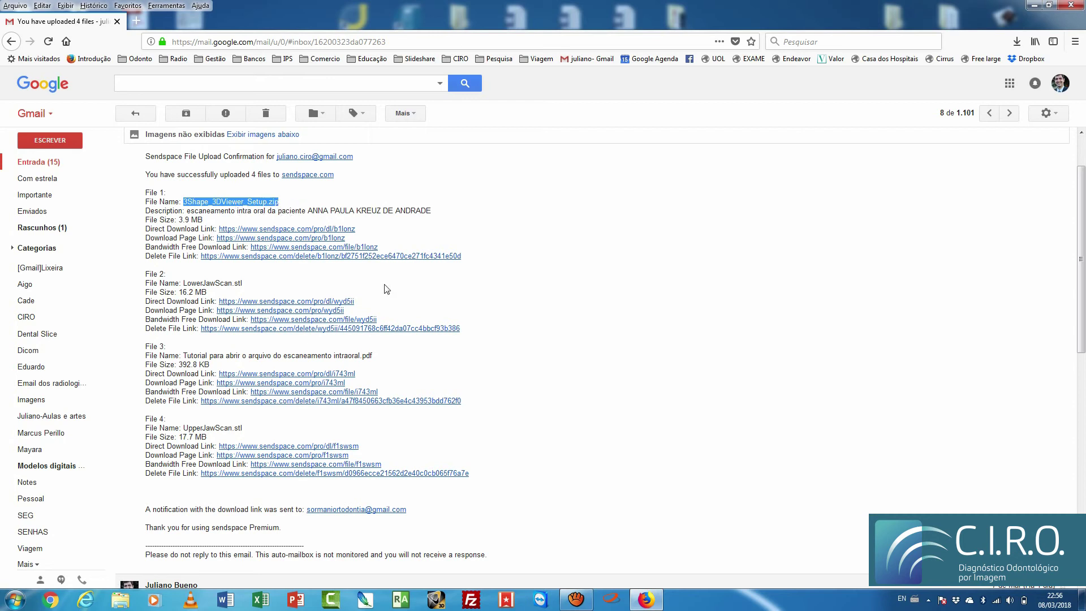
pyautogui.click(456, 377)
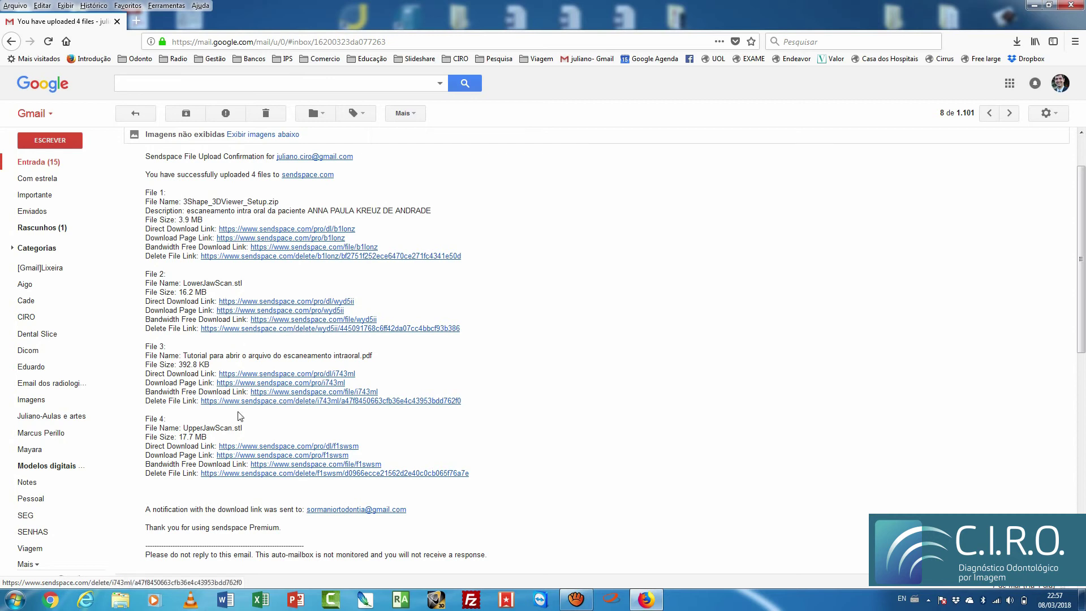
# Step: Highlight UpperJawScan.stl and LowerJawScan's .stl extension, then minimize Firefox
pyautogui.moveTo(183, 428); pyautogui.dragTo(243, 432)
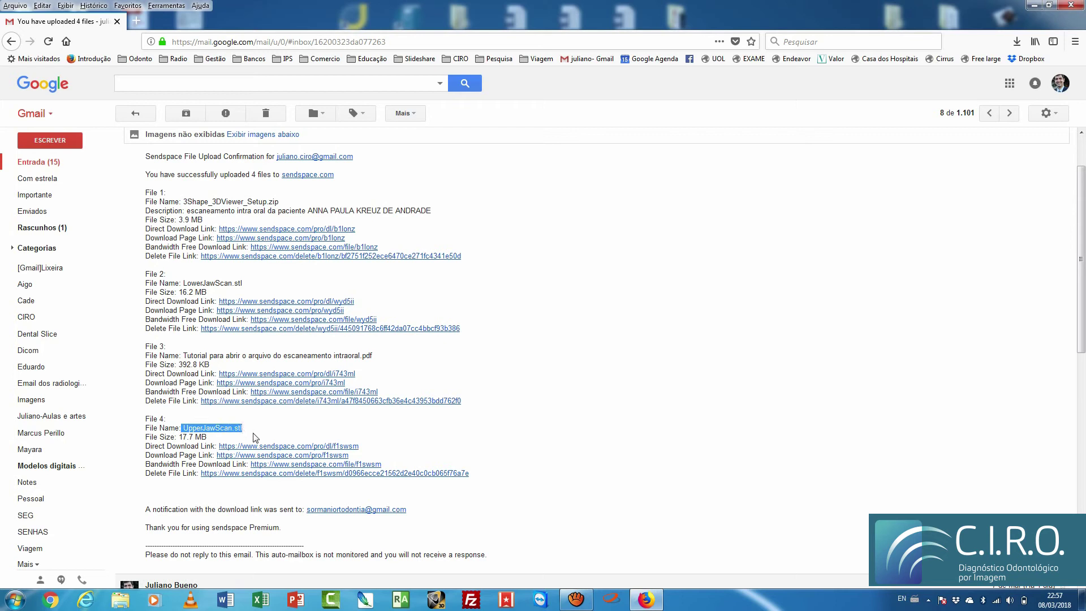
pyautogui.moveTo(232, 283); pyautogui.dragTo(242, 284)
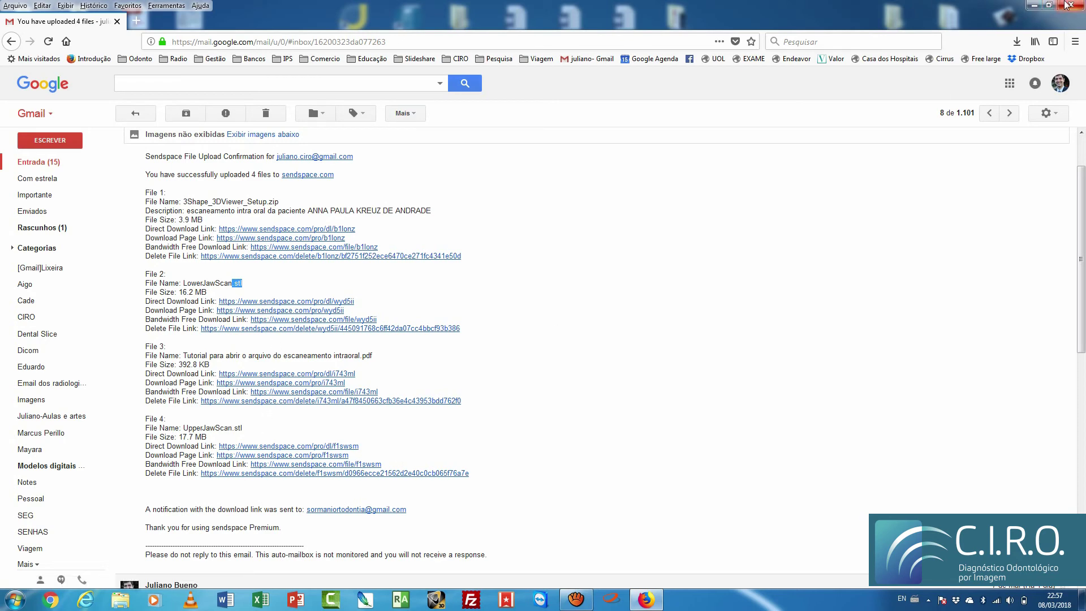
pyautogui.click(1034, 5)
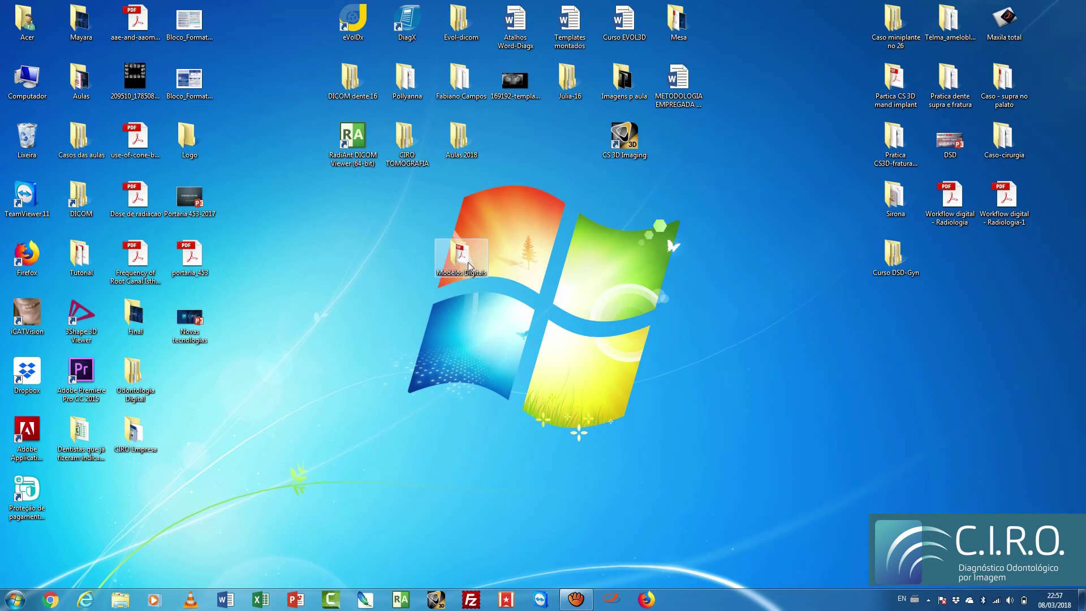
# Step: Create a new folder in Modelos Digitais named with the user's full name
pyautogui.doubleClick(462, 258)
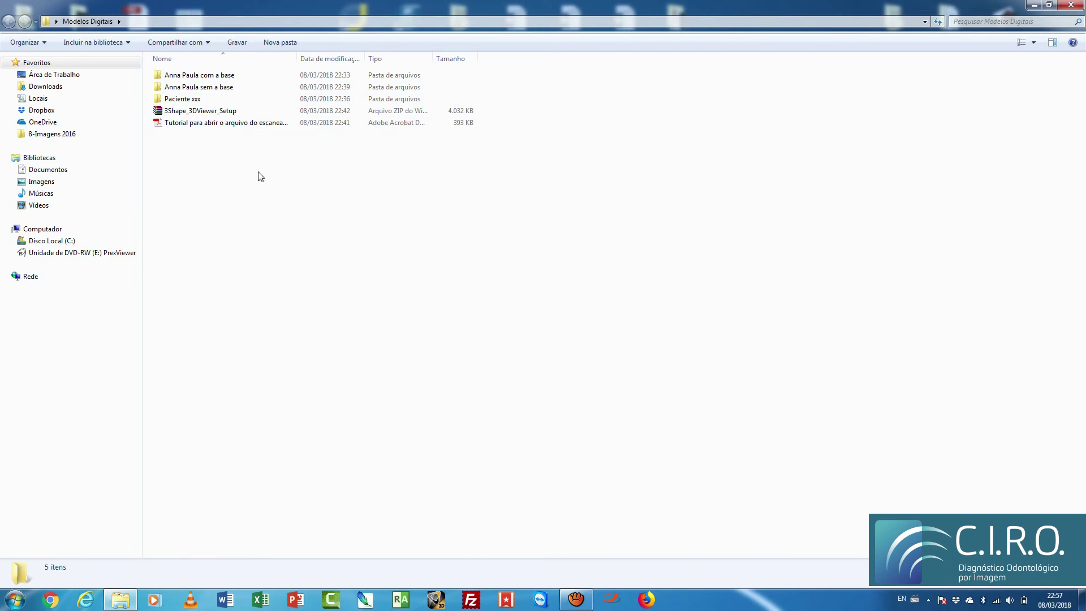
pyautogui.click(279, 43)
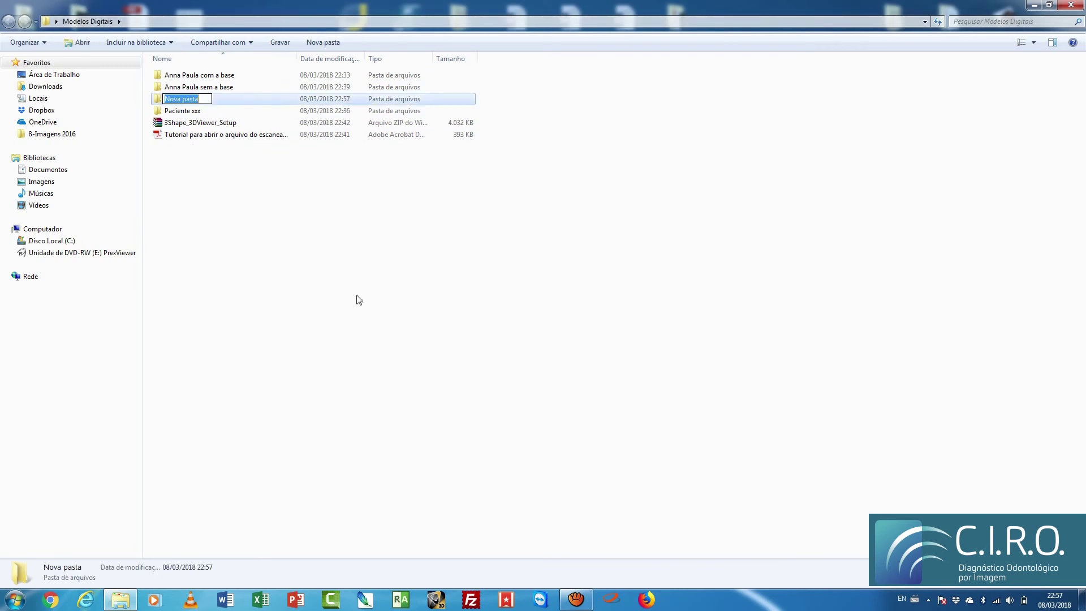
pyautogui.click(468, 434)
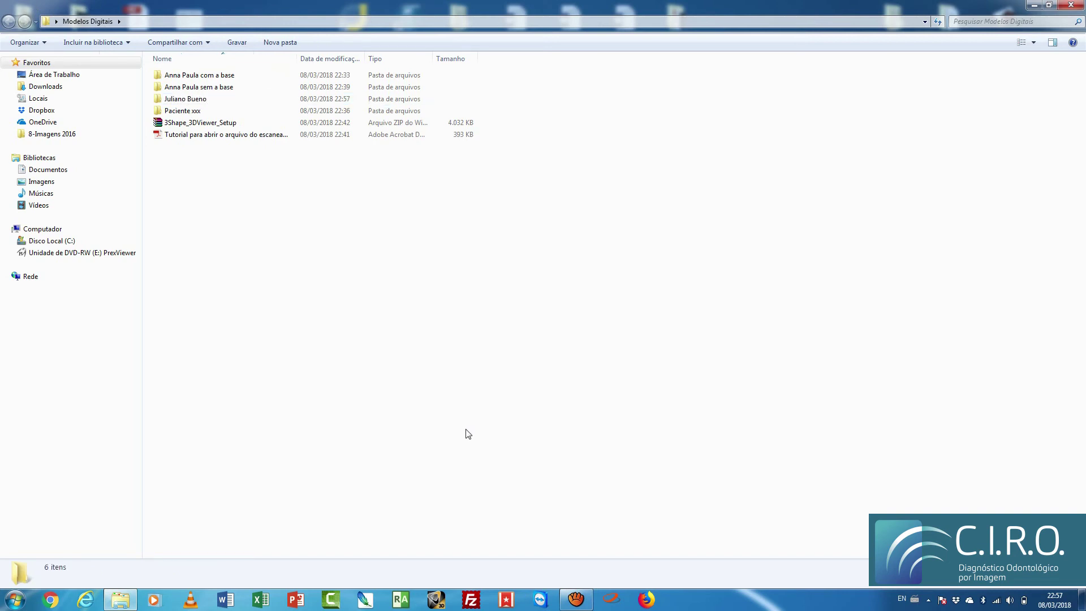
# Step: Check the empty new folder, then open the patient's without-base folder and show the desktop
pyautogui.doubleClick(211, 102)
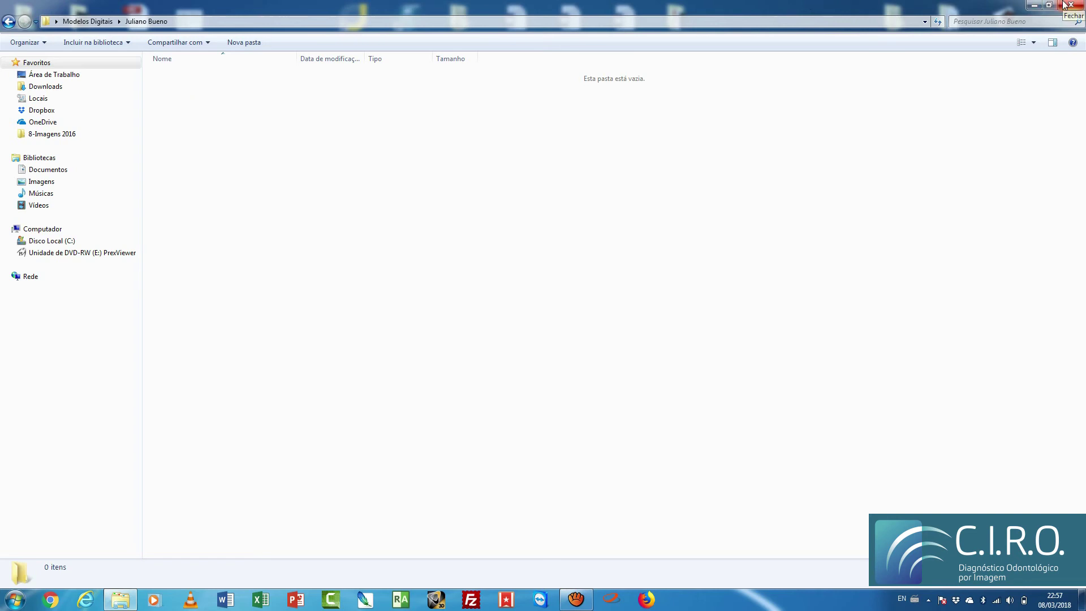
pyautogui.click(8, 22)
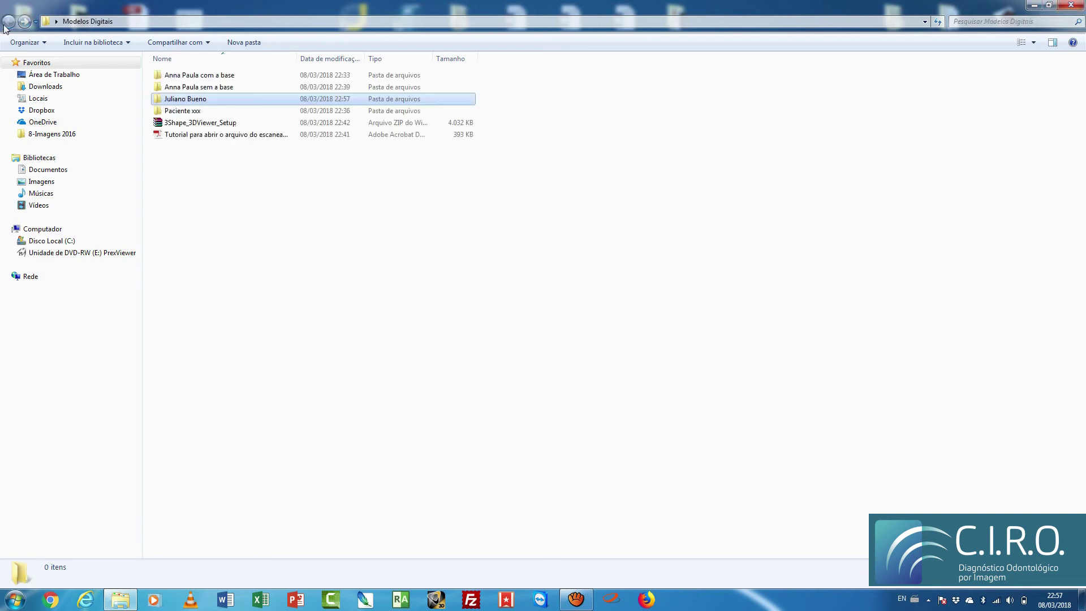
pyautogui.doubleClick(208, 89)
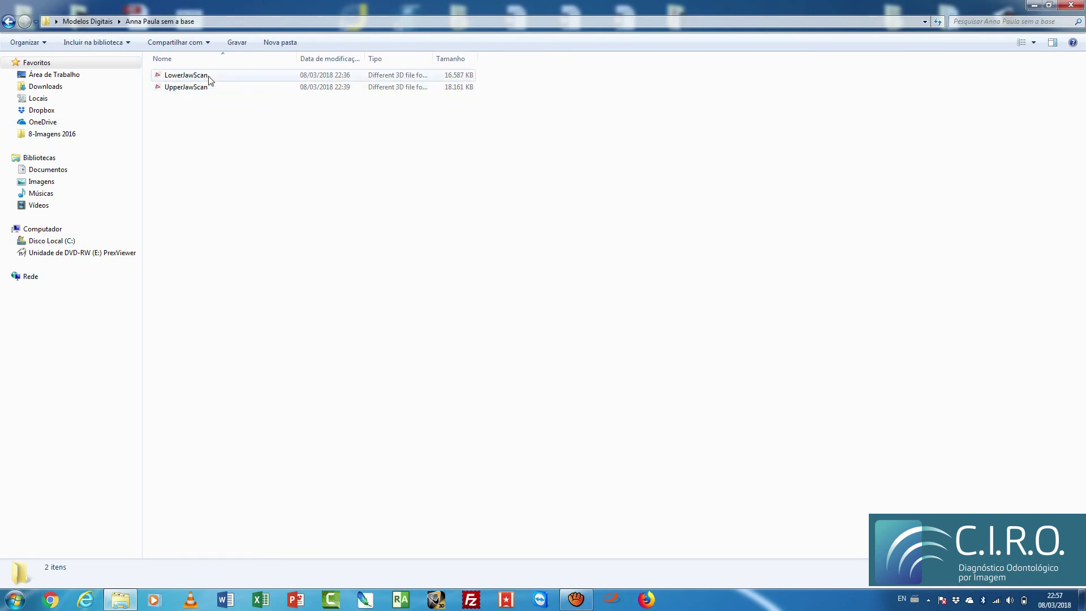
pyautogui.press('super+d')
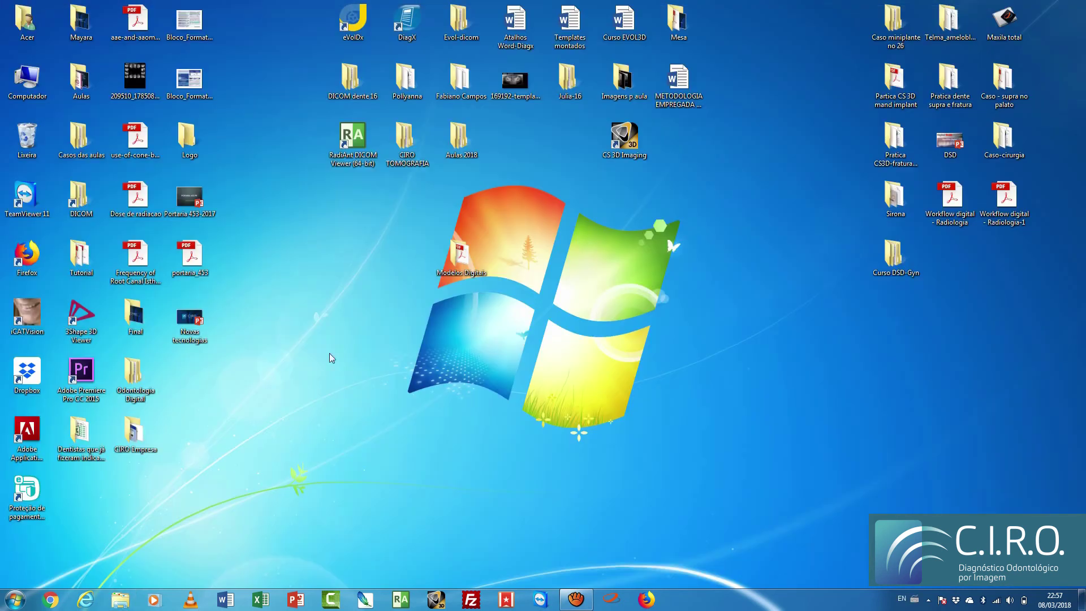
# Step: Launch 3Shape 3D Viewer and open UpperJawScan from Desktop > Modelos Digitais > patient's without-base folder
pyautogui.moveTo(82, 323); pyautogui.dragTo(513, 259)
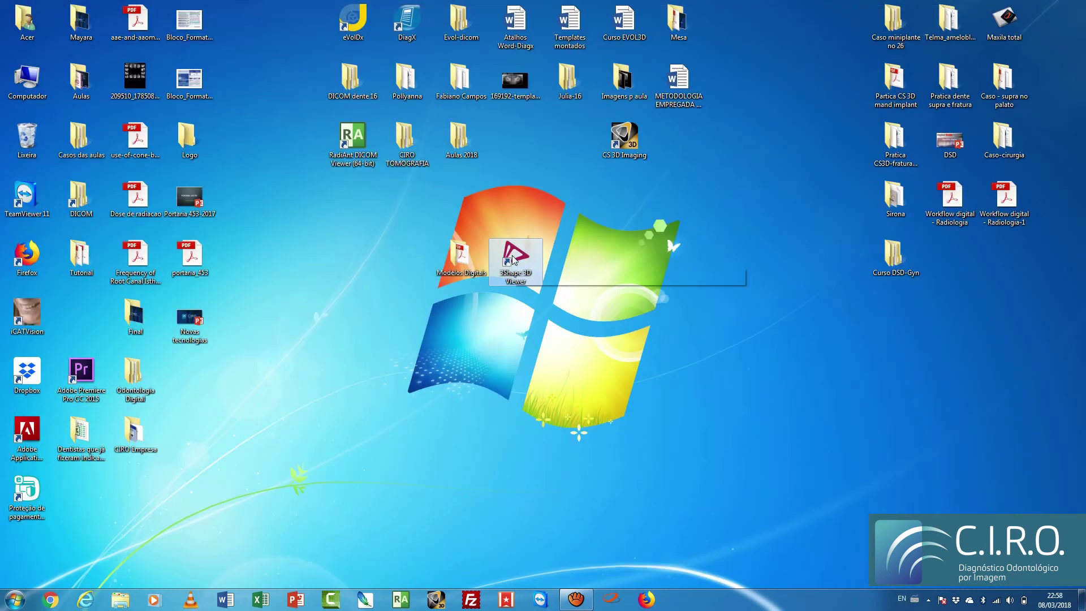
pyautogui.doubleClick(513, 259)
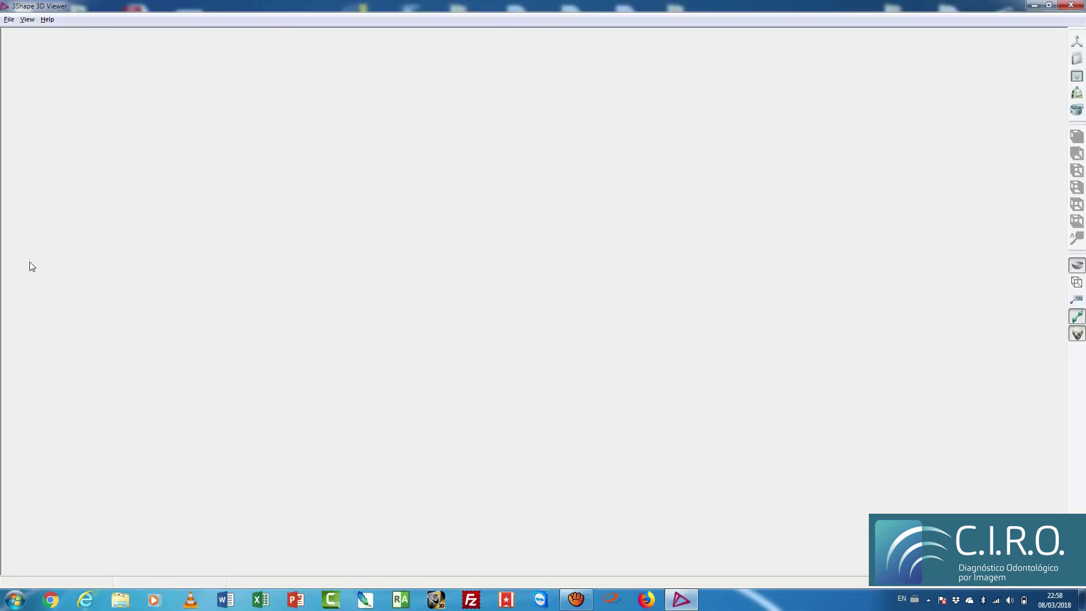
pyautogui.click(10, 20)
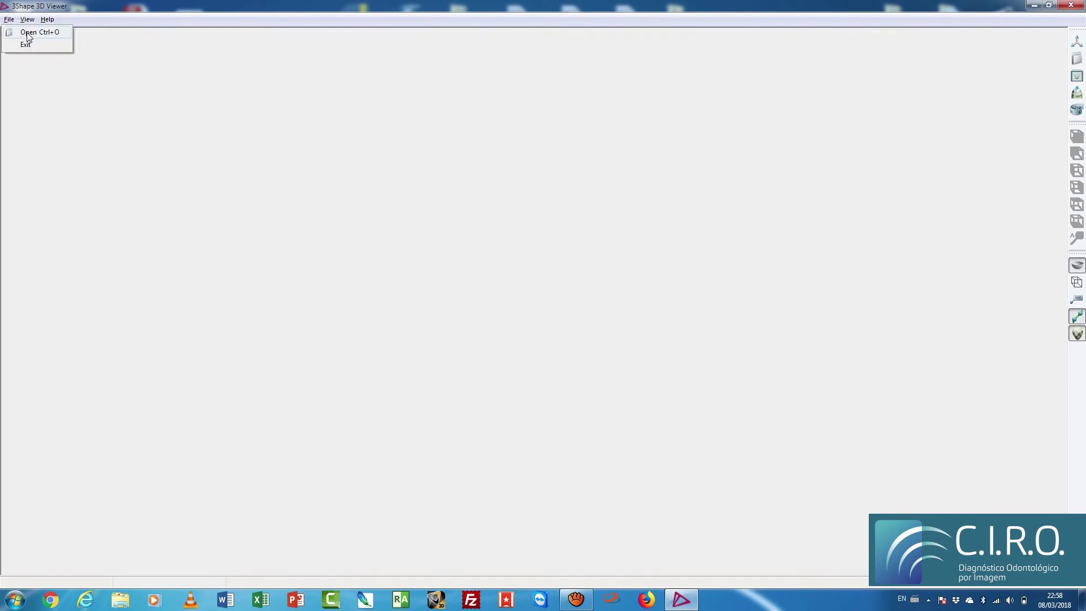
pyautogui.click(28, 33)
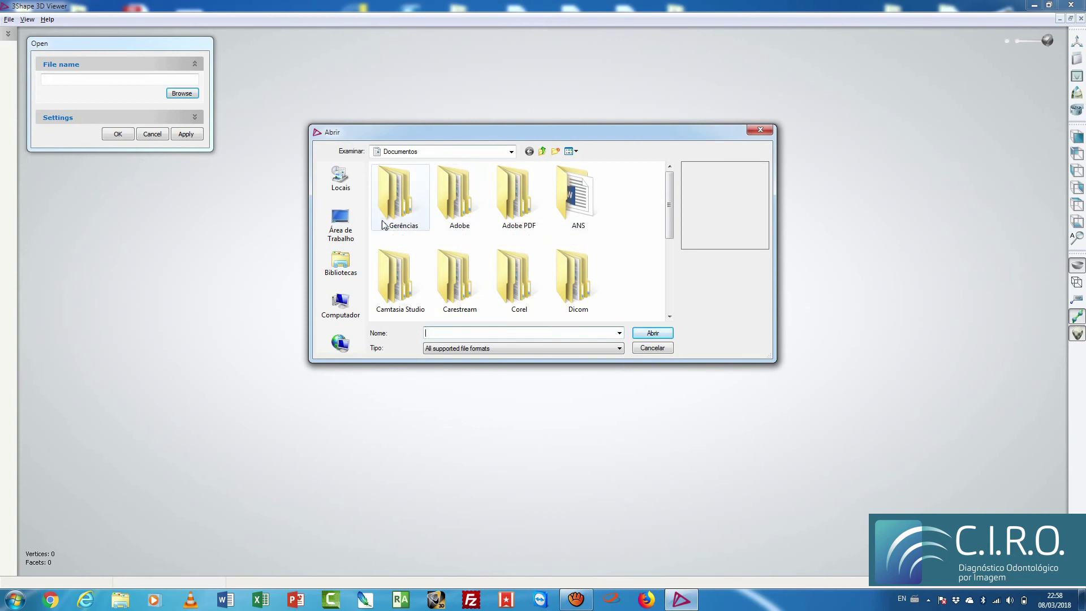
pyautogui.click(348, 228)
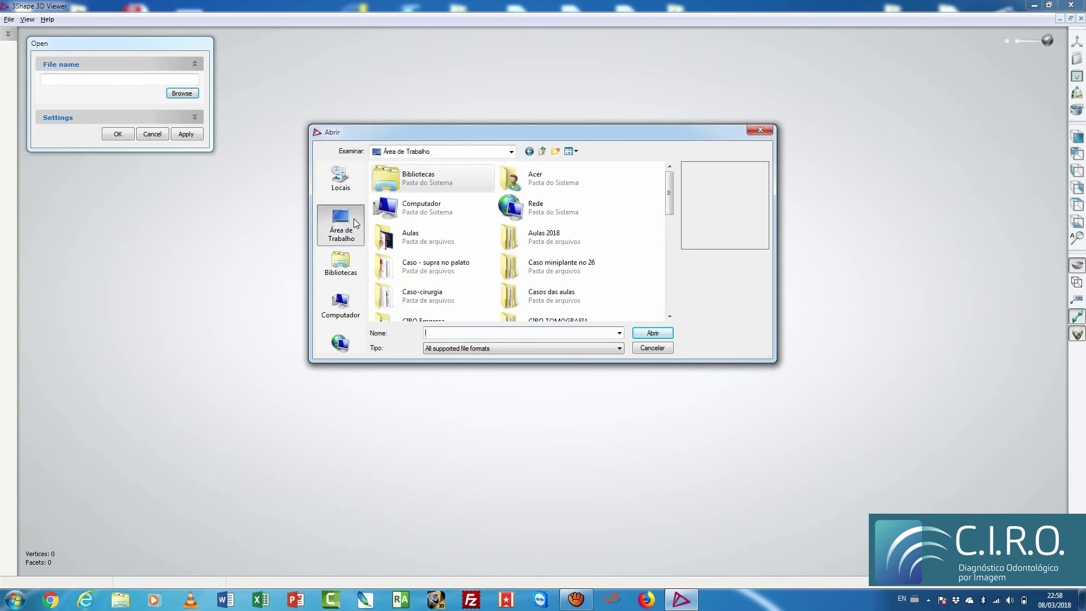
pyautogui.moveTo(670, 205); pyautogui.dragTo(670, 273)
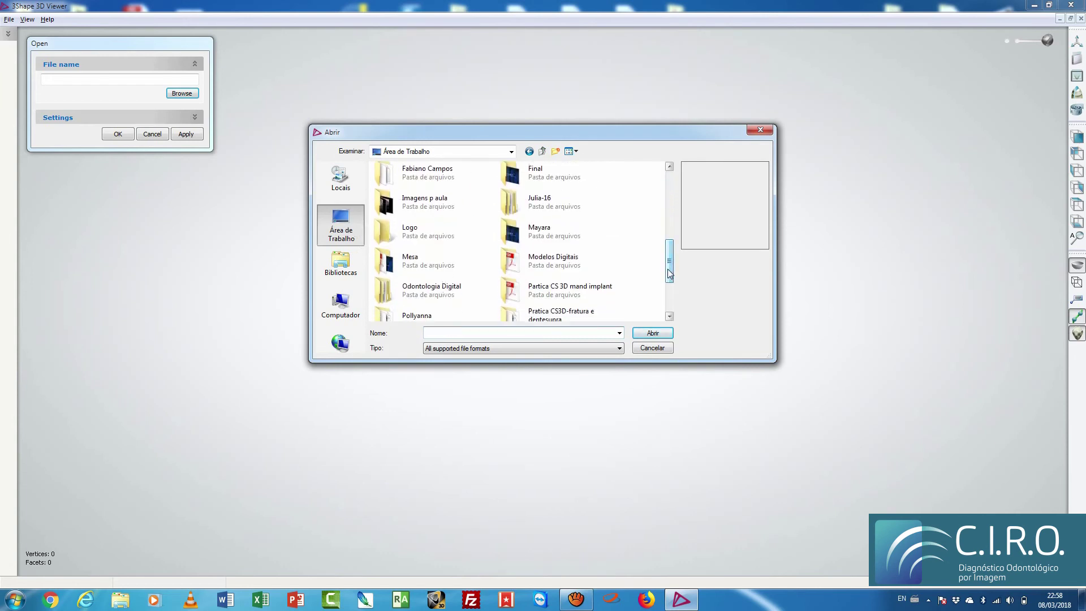
pyautogui.doubleClick(550, 270)
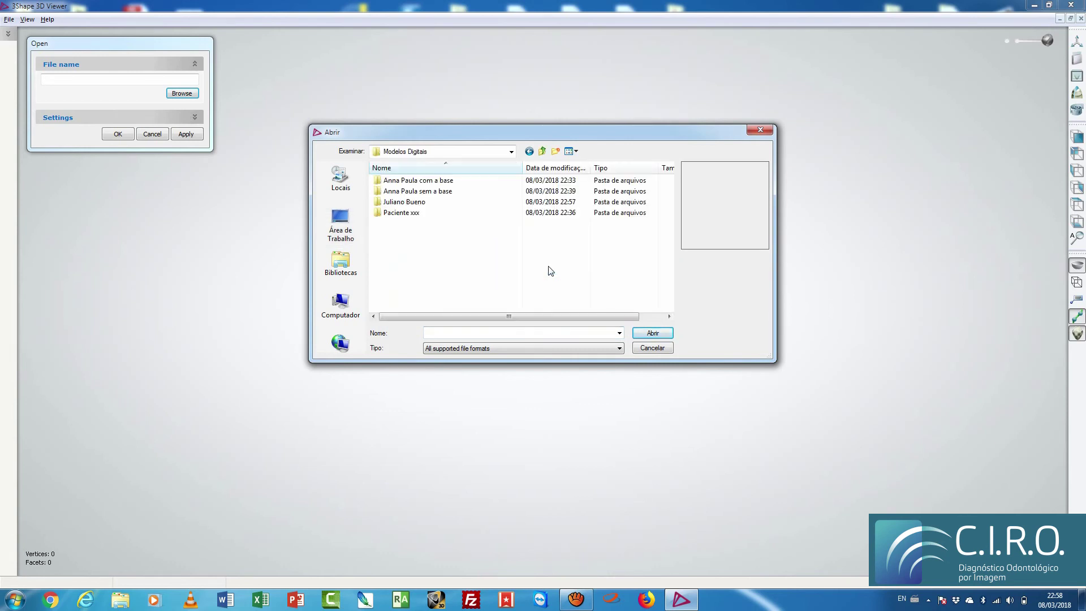
pyautogui.doubleClick(436, 192)
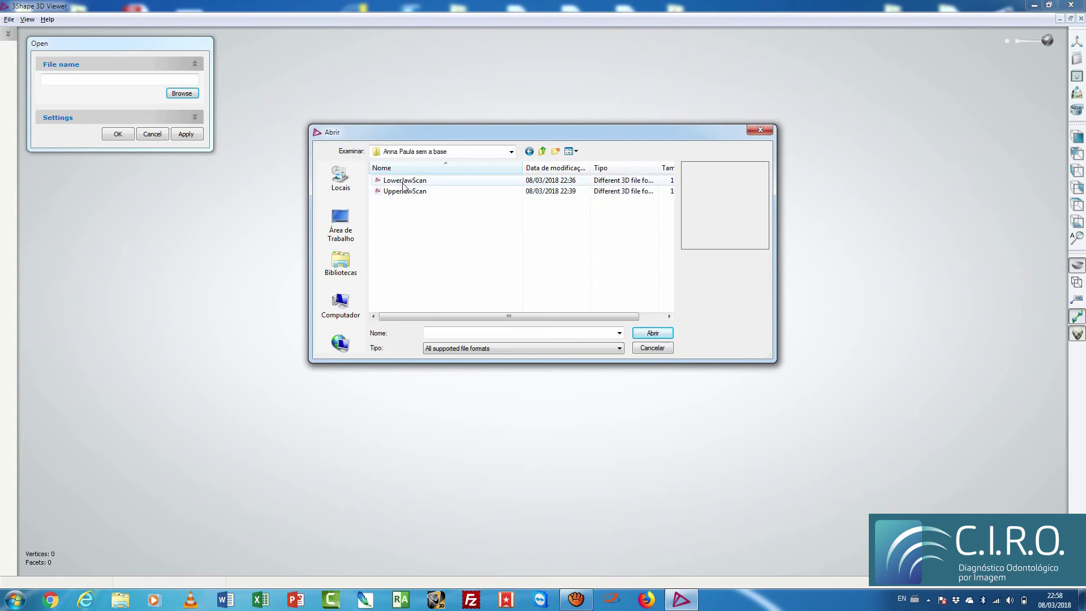
pyautogui.click(417, 197)
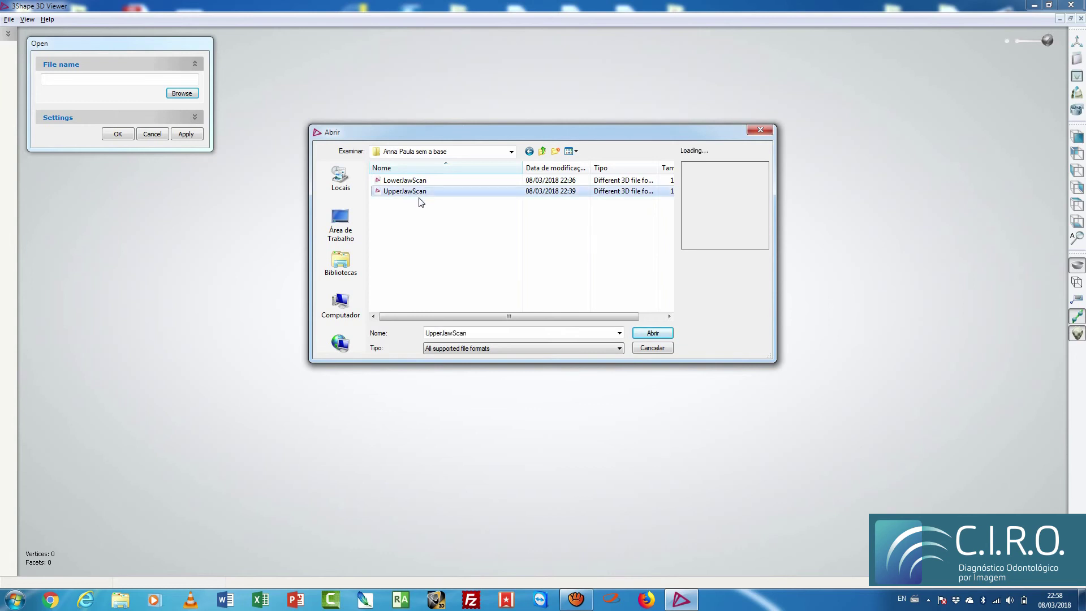
pyautogui.click(659, 333)
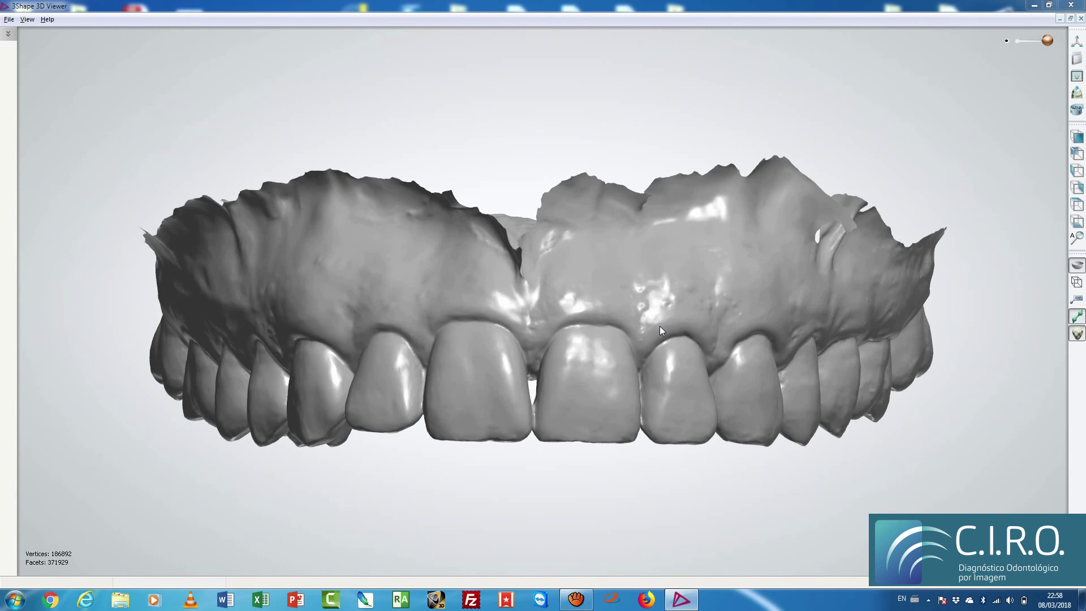
# Step: Load LowerJawScan alongside the upper jaw and orbit the combined bite toward side views
pyautogui.click(9, 19)
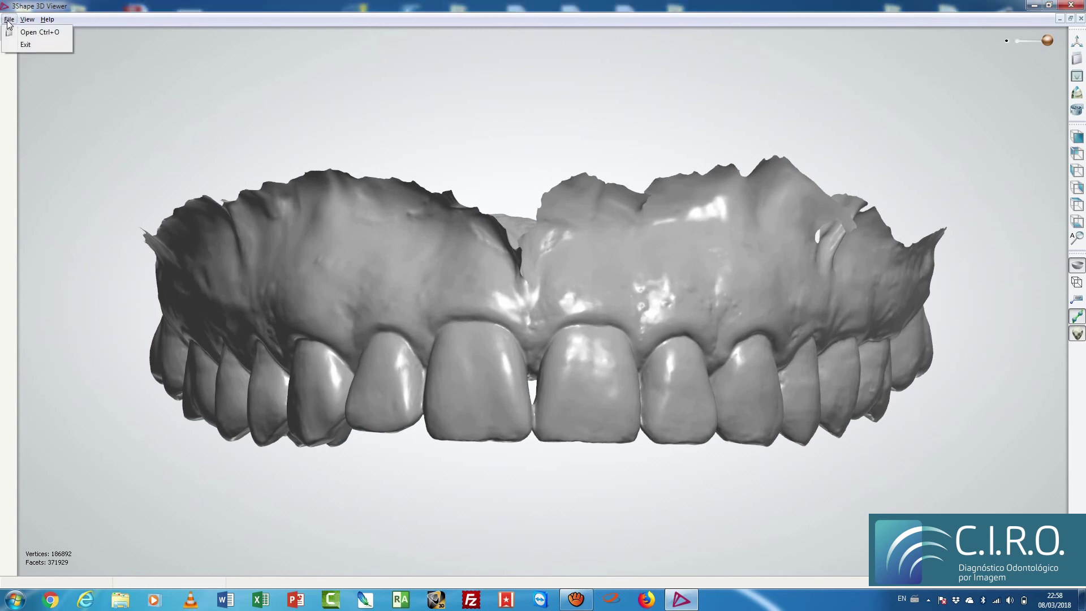
pyautogui.click(23, 32)
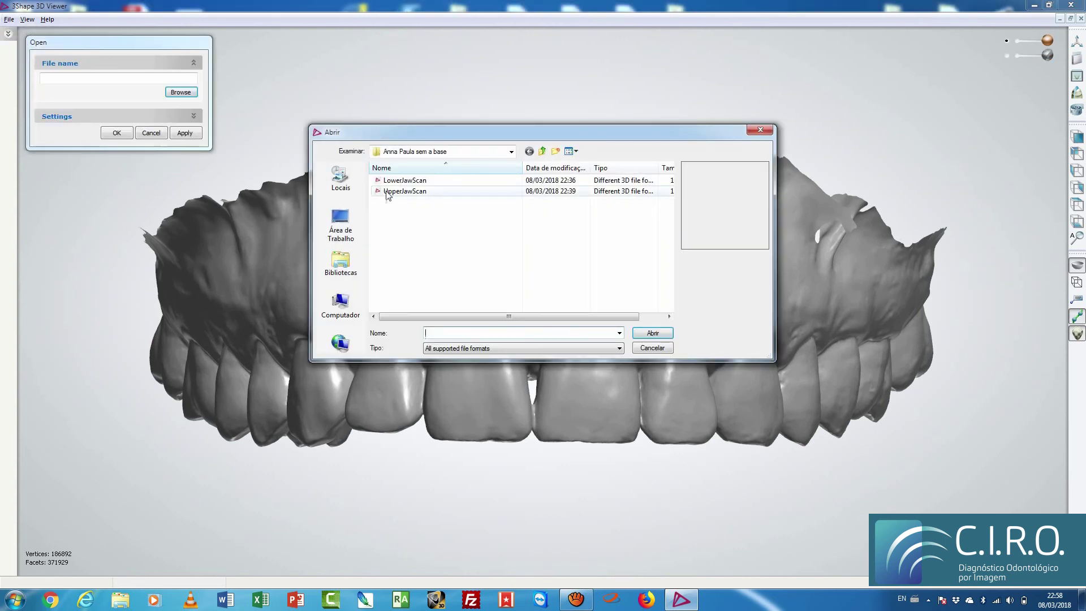
pyautogui.click(418, 180)
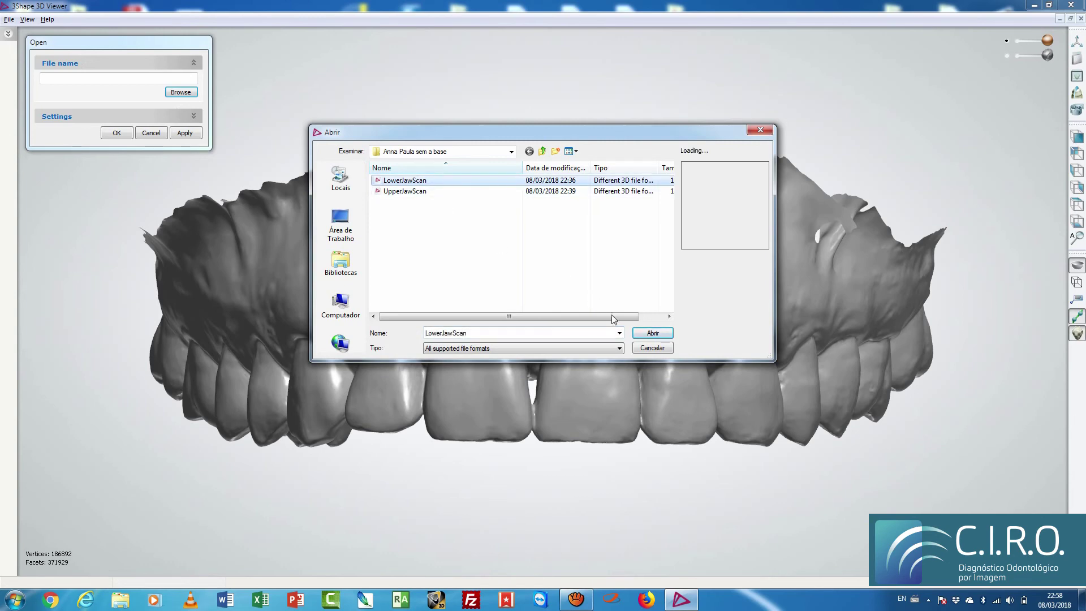
pyautogui.click(643, 335)
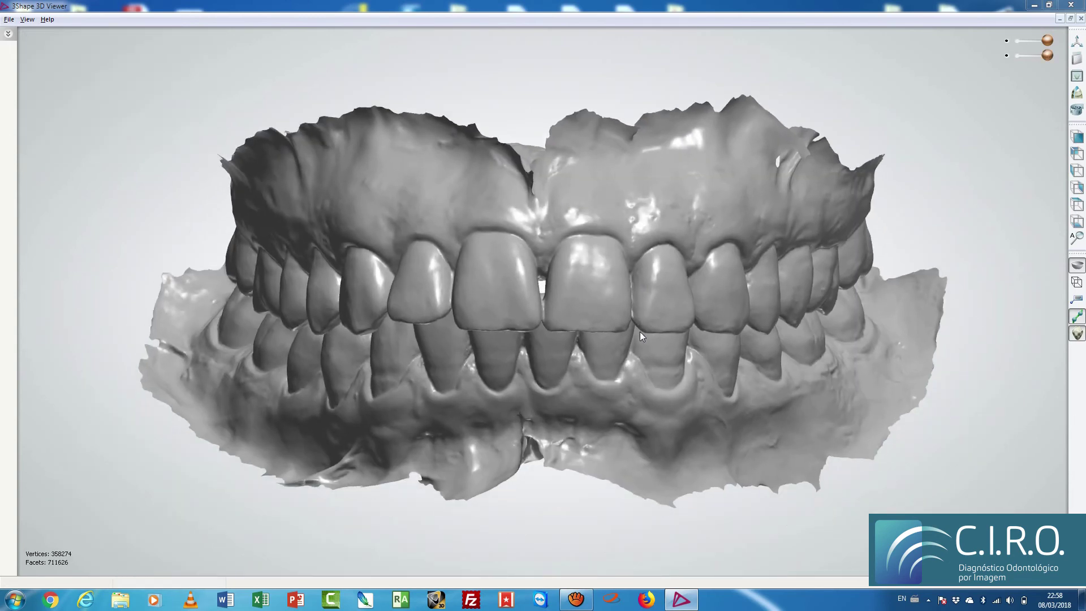
pyautogui.moveTo(440, 272); pyautogui.dragTo(408, 314, button='right')
pyautogui.moveTo(404, 315); pyautogui.dragTo(252, 210, button='right')
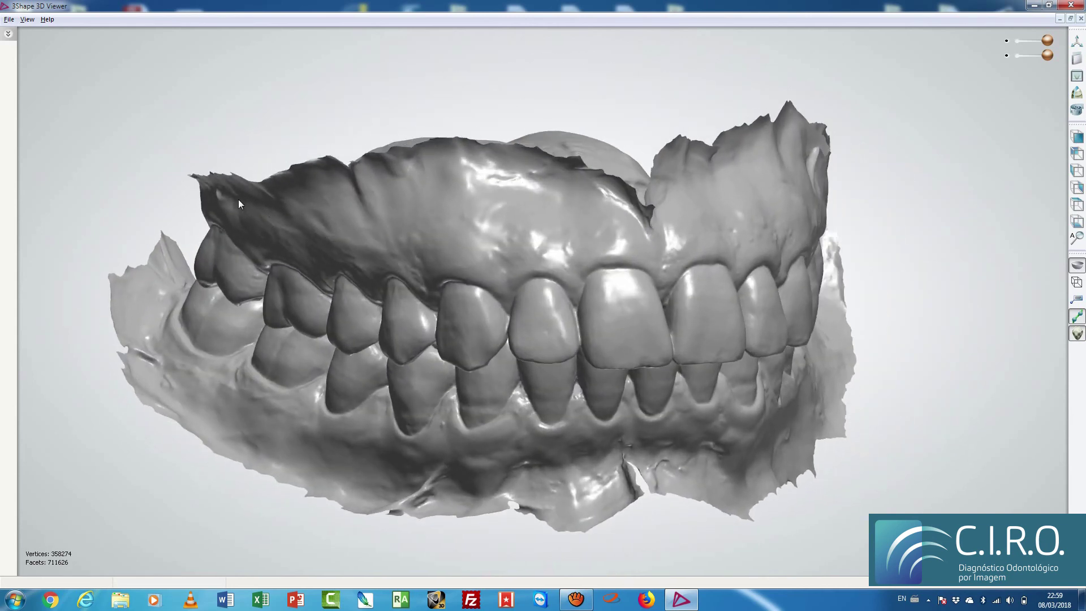
pyautogui.moveTo(782, 198); pyautogui.dragTo(537, 278, button='right')
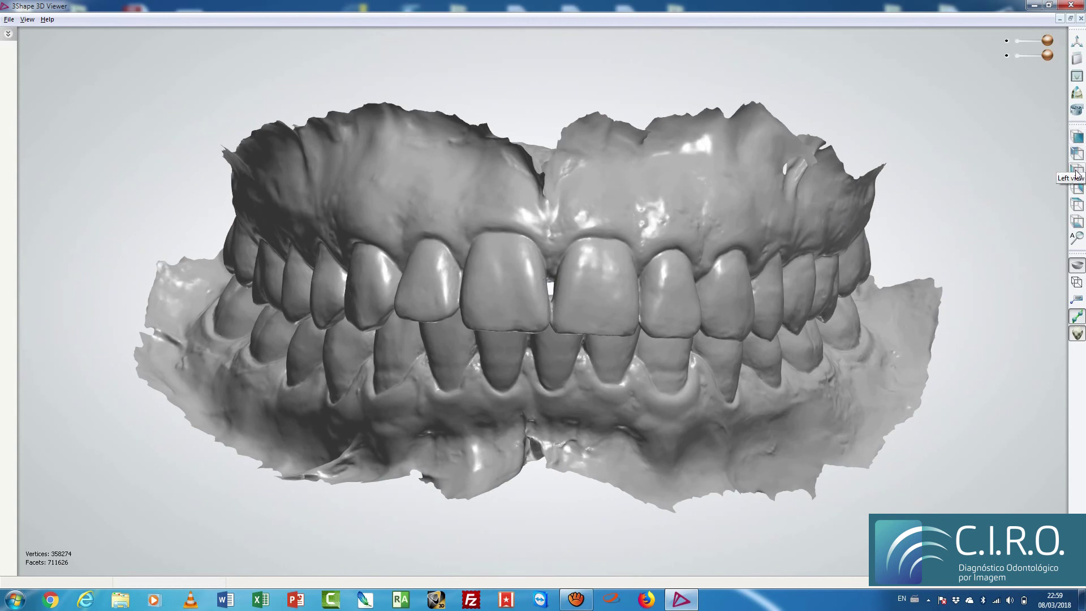
# Step: Check the bite in Front, Rear, Left and Right views, then the occlusal view
pyautogui.click(1078, 138)
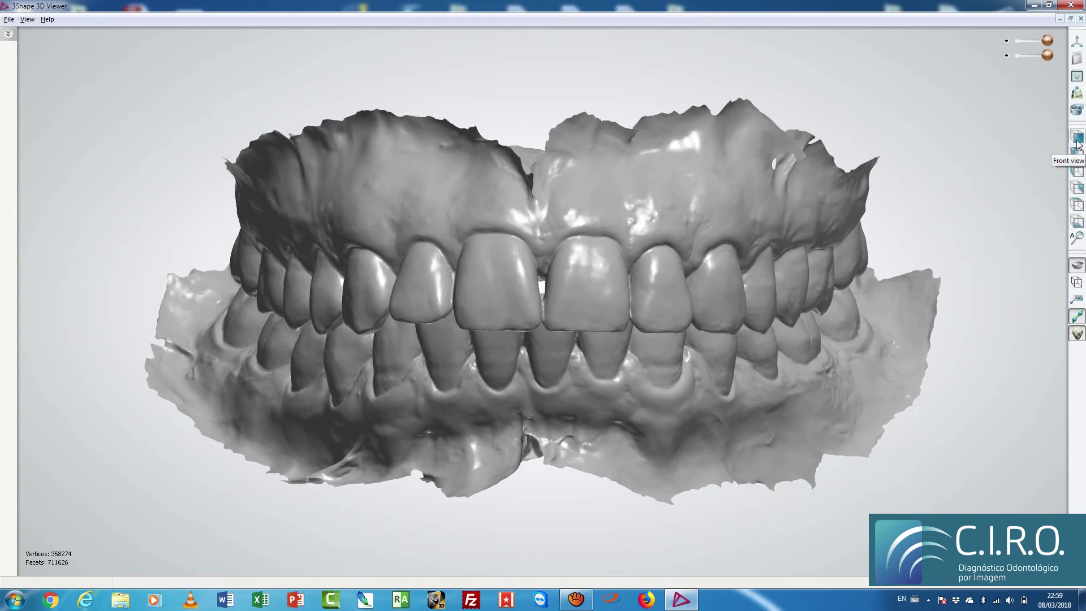
pyautogui.click(1077, 160)
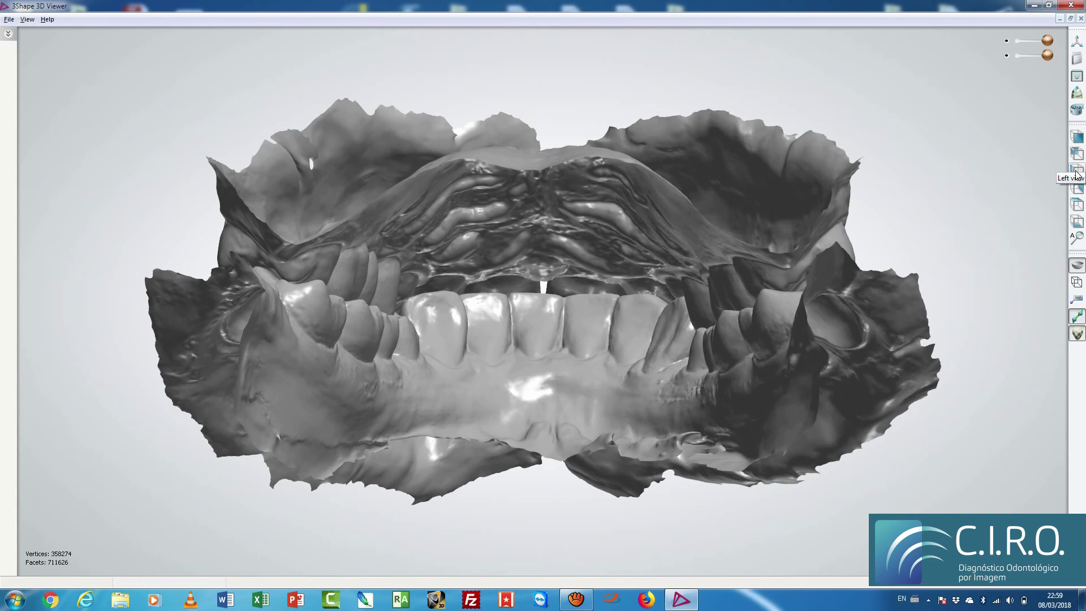
pyautogui.click(1077, 172)
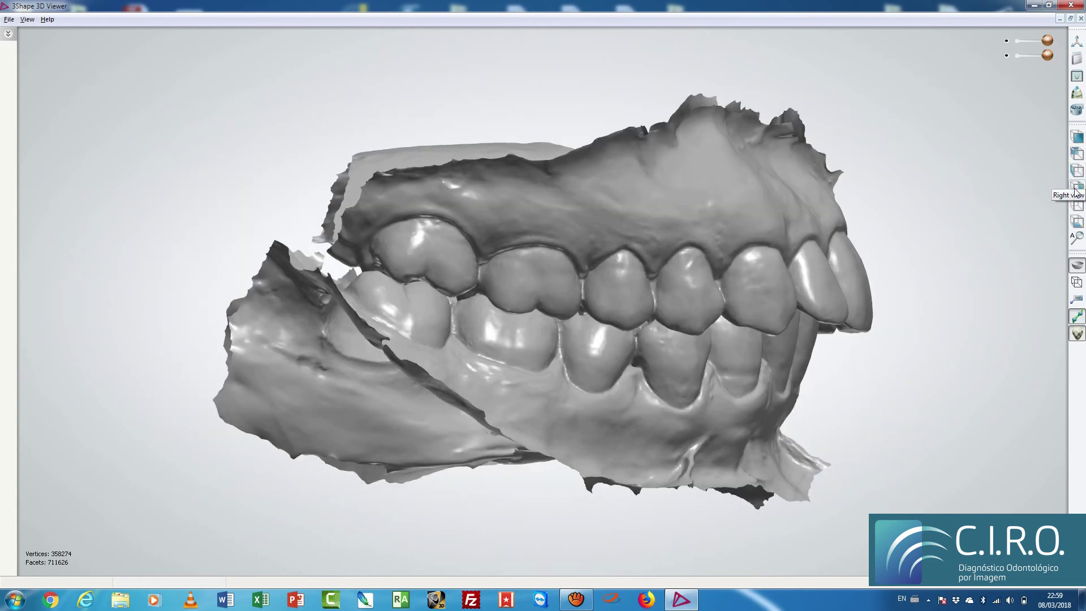
pyautogui.click(1076, 190)
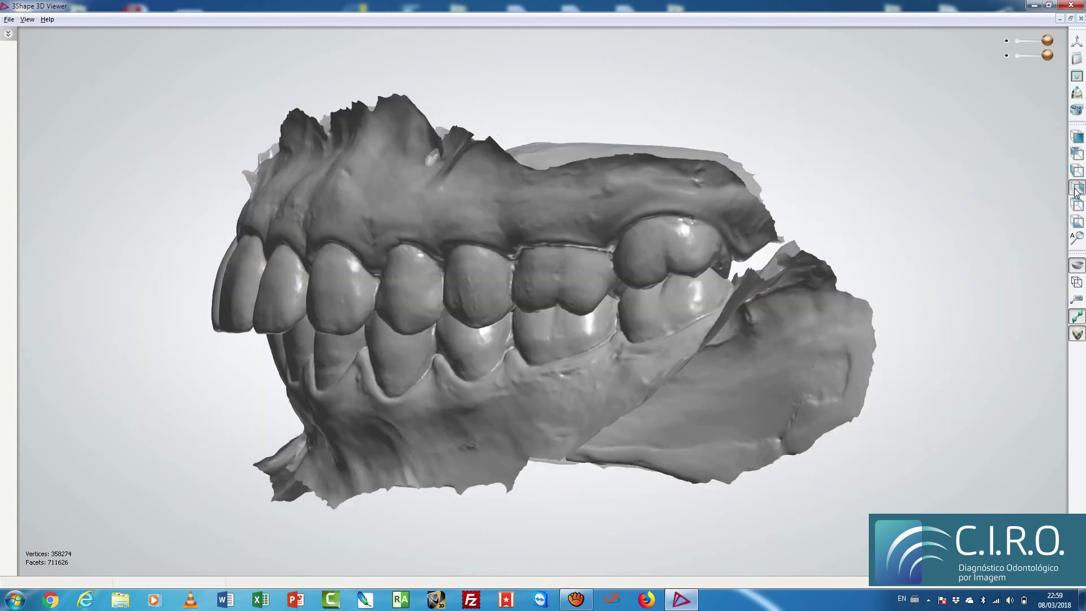
pyautogui.moveTo(567, 309); pyautogui.dragTo(595, 309, button='right')
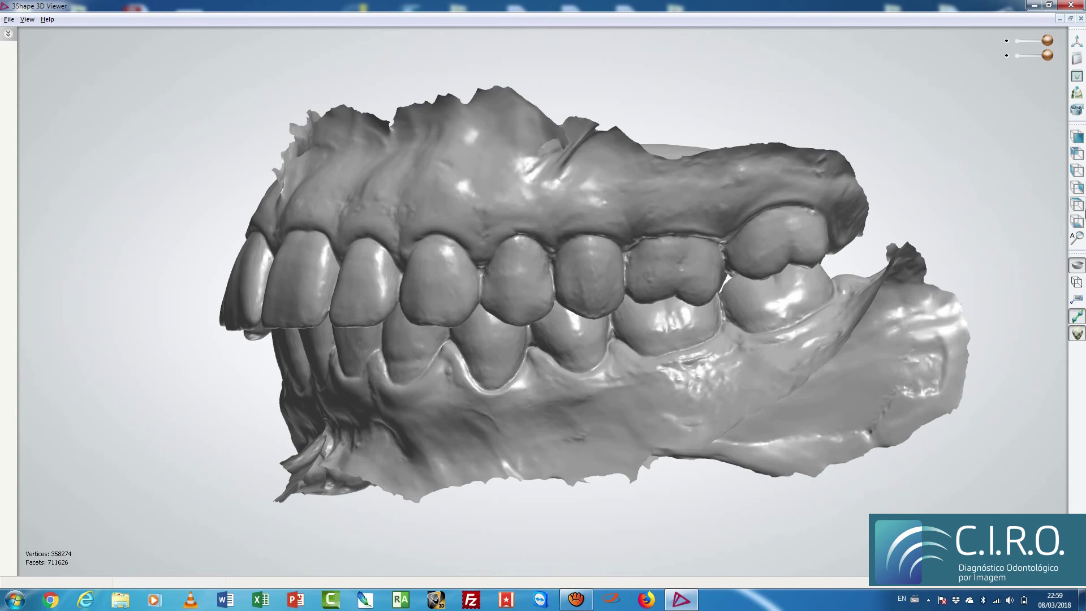
pyautogui.click(1078, 207)
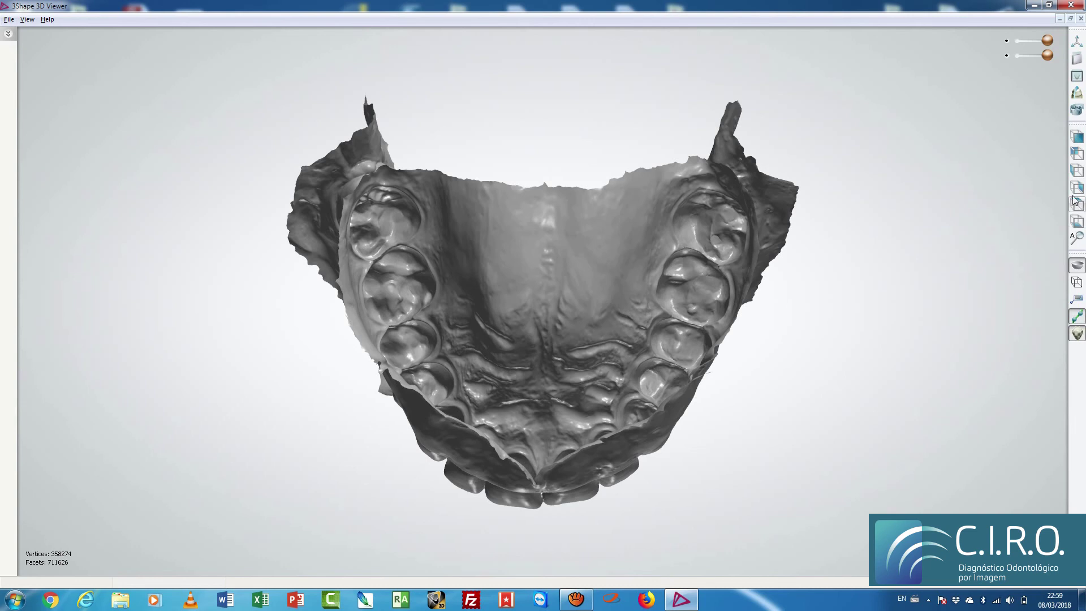
# Step: Test the UpperJawScan transparency slider, switch to Bottom view, and hide the lower jaw scan
pyautogui.moveTo(1048, 41); pyautogui.dragTo(1006, 47)
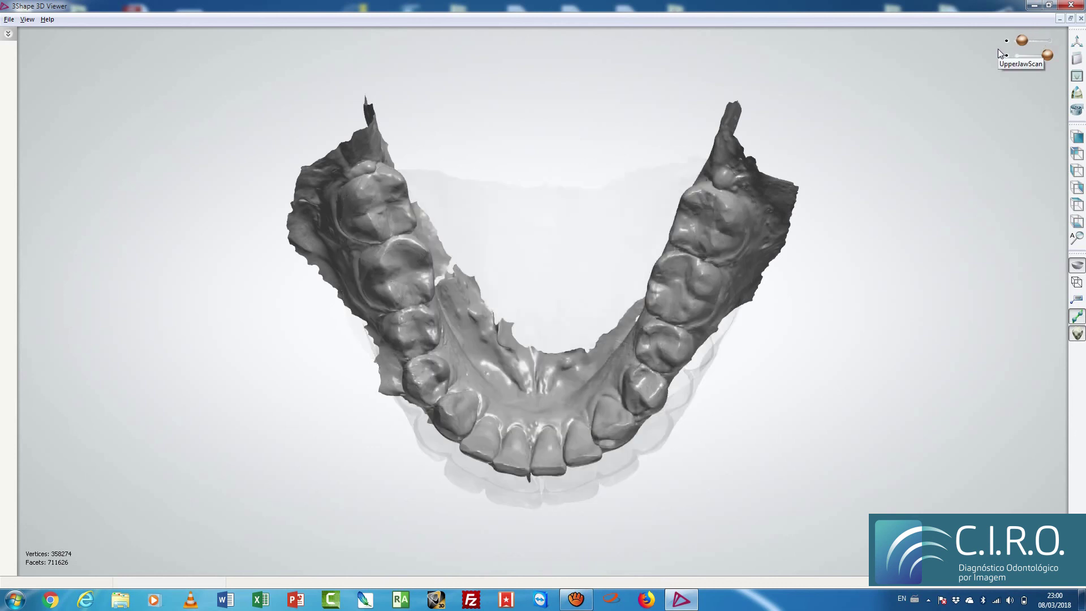
pyautogui.moveTo(1018, 42); pyautogui.dragTo(1010, 46)
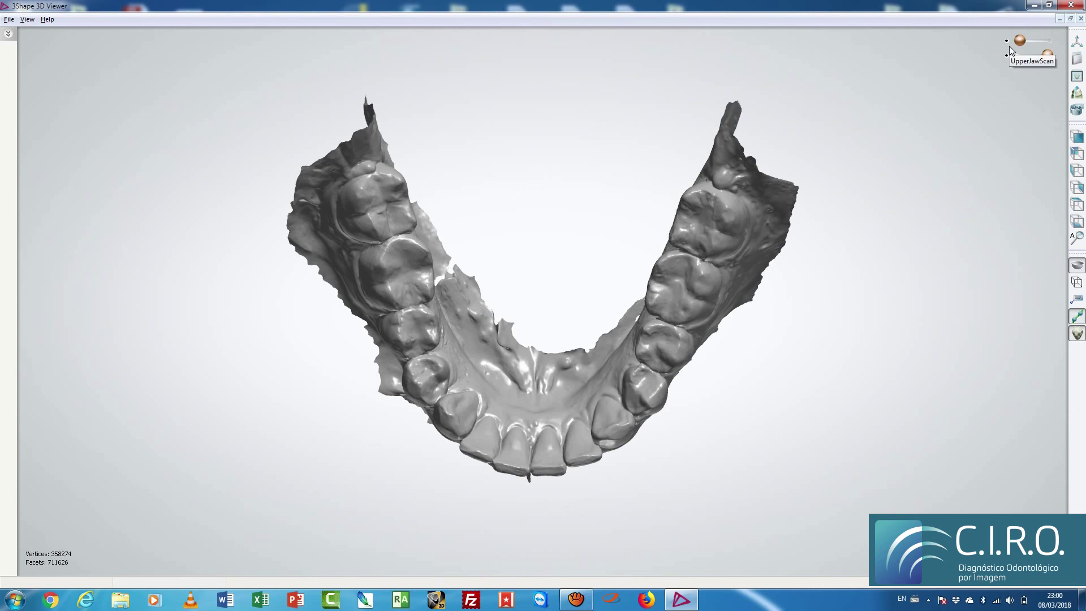
pyautogui.moveTo(1033, 42); pyautogui.dragTo(1053, 42)
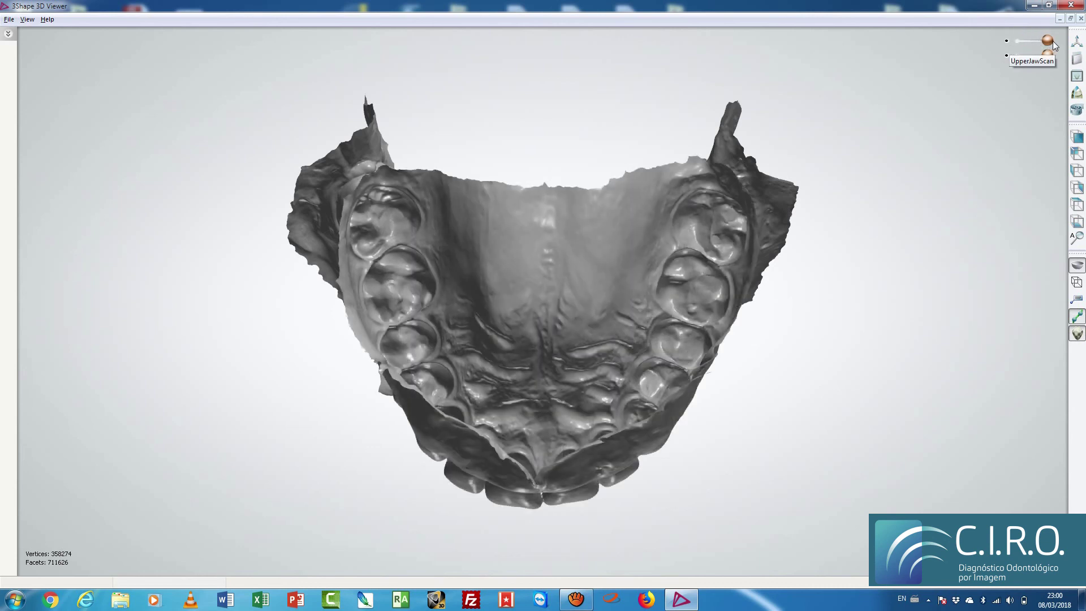
pyautogui.click(1078, 224)
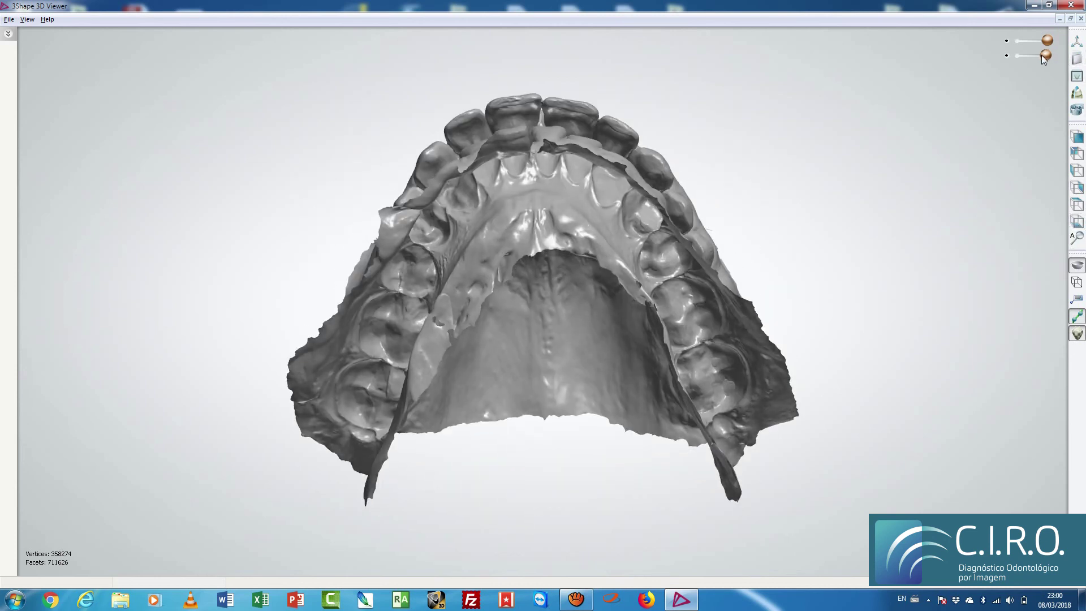
pyautogui.moveTo(1042, 54); pyautogui.dragTo(1015, 58)
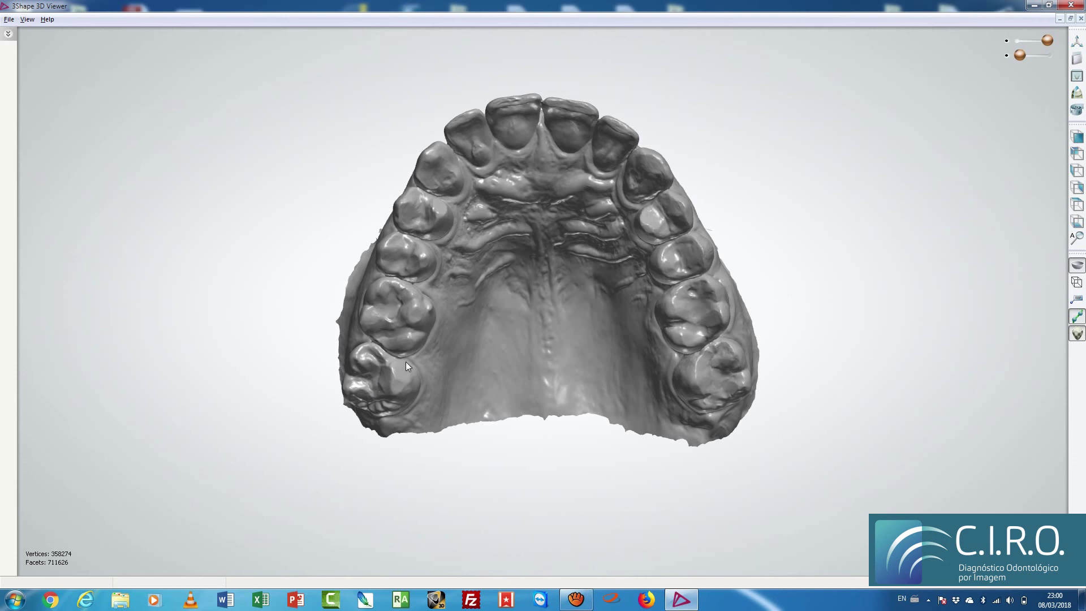
# Step: Measure across an upper molar with Measure distance, fine-tune an endpoint, then clear it
pyautogui.click(1077, 111)
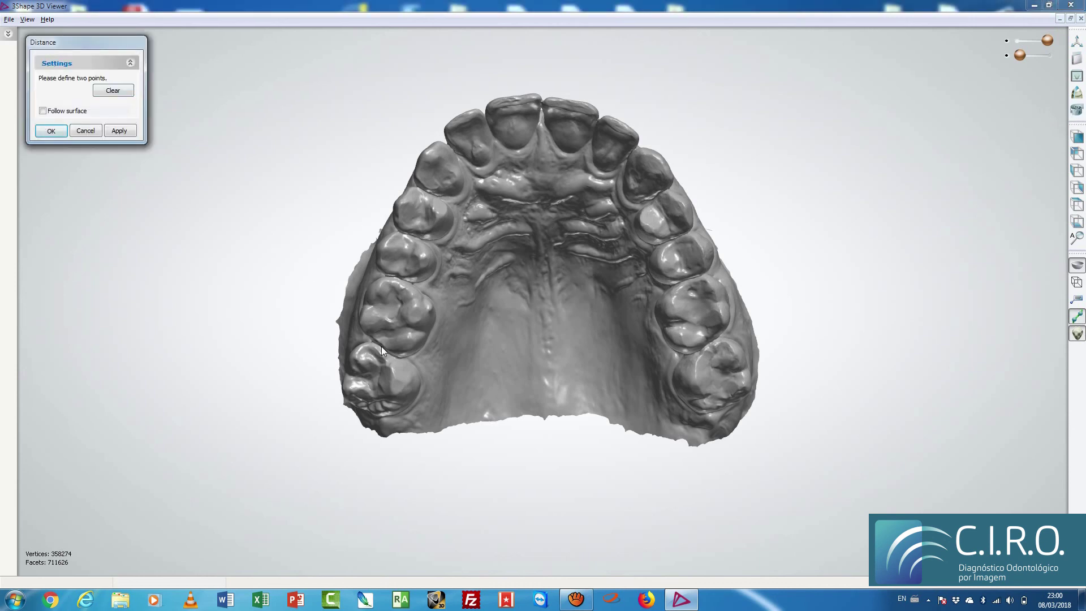
pyautogui.click(402, 283)
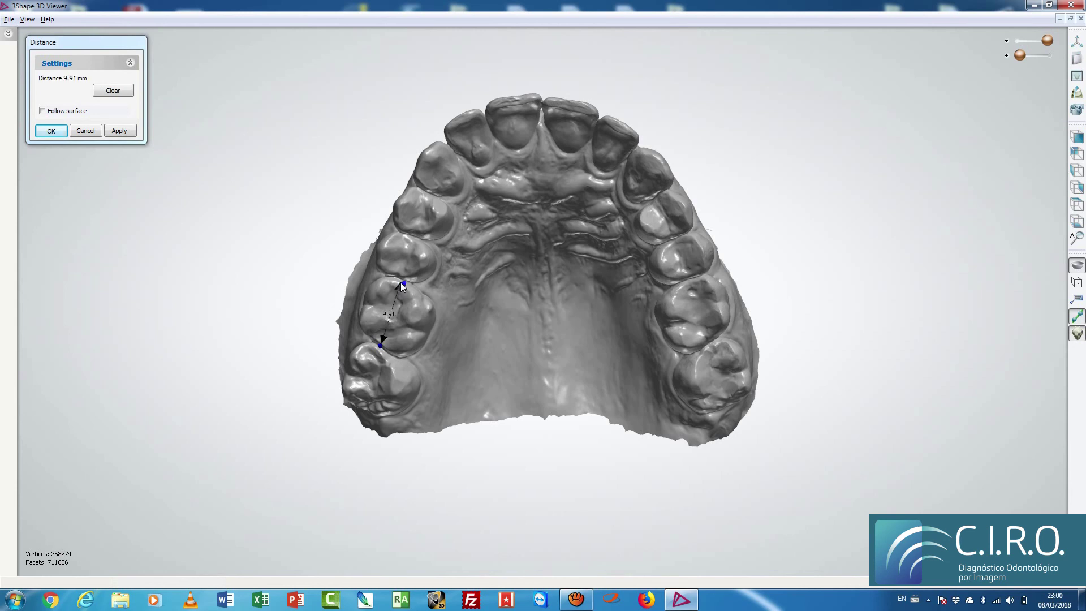
pyautogui.moveTo(403, 283)
pyautogui.mouseDown()
pyautogui.moveTo(395, 310)
pyautogui.moveTo(403, 285)
pyautogui.mouseUp()
pyautogui.click(113, 91)
# Step: Take two more tooth-width measurements, including the premolar, adjusting endpoints and clearing each
pyautogui.click(408, 239)
pyautogui.moveTo(410, 239); pyautogui.dragTo(409, 238)
pyautogui.click(113, 90)
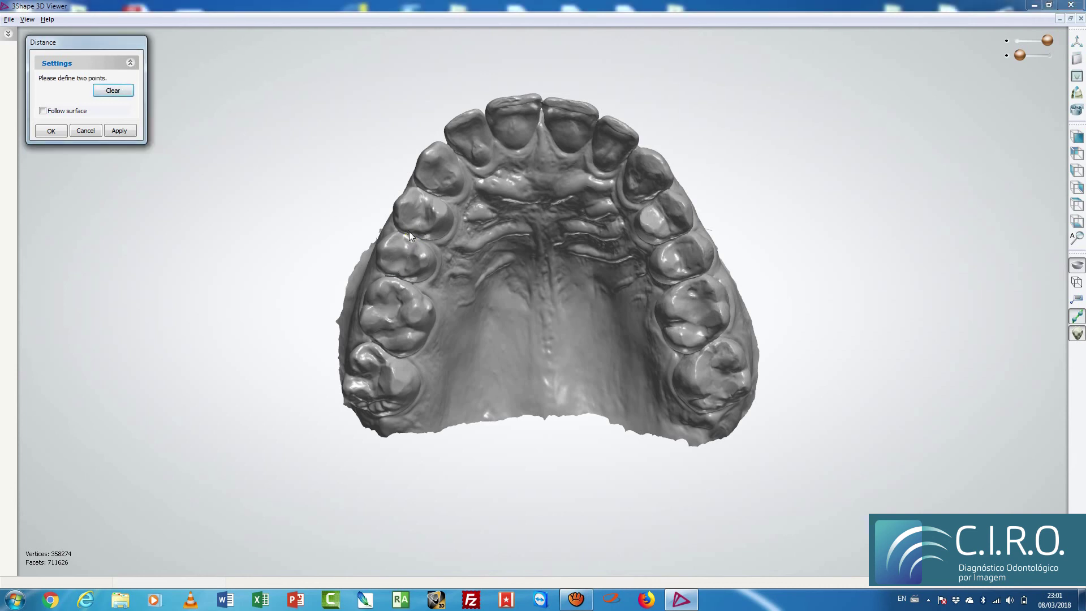
pyautogui.click(426, 193)
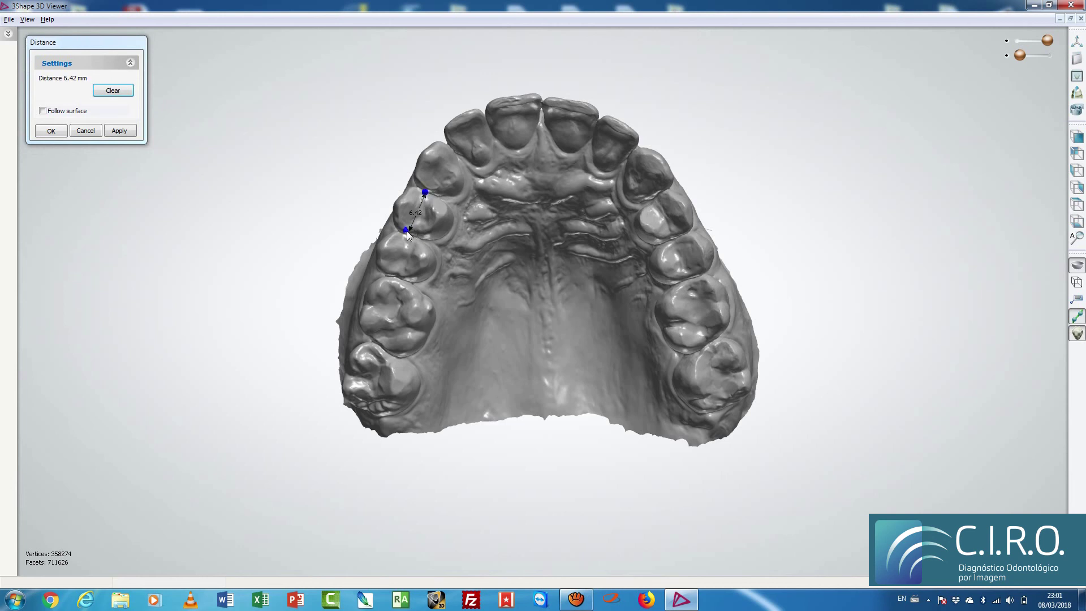
pyautogui.moveTo(409, 232); pyautogui.dragTo(412, 235)
pyautogui.click(113, 90)
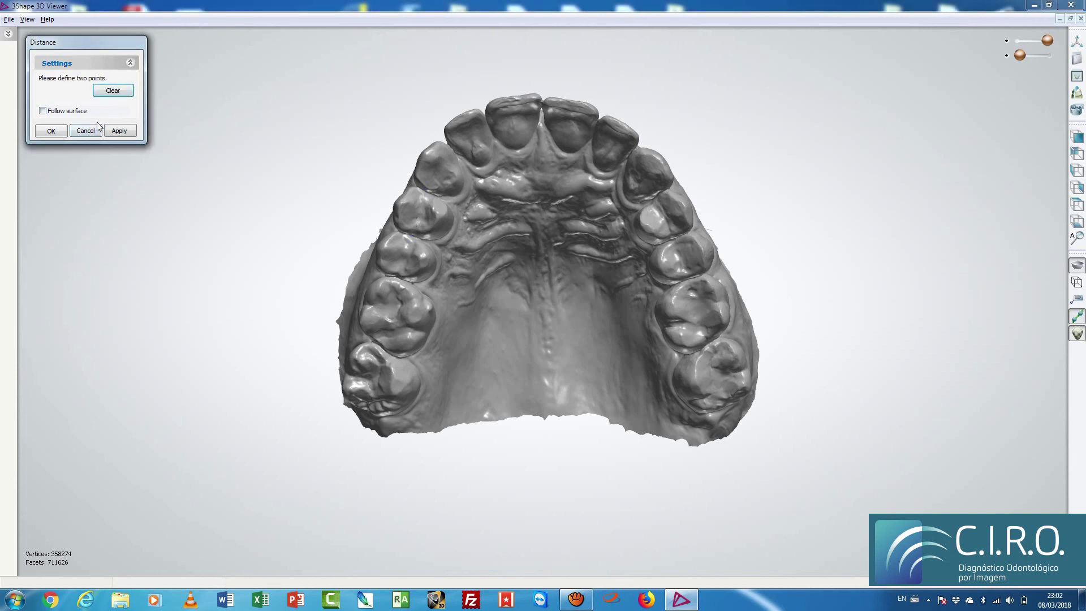
# Step: Cancel the Distance tool, make both jaw scans visible, and view the bite from front and side
pyautogui.click(85, 130)
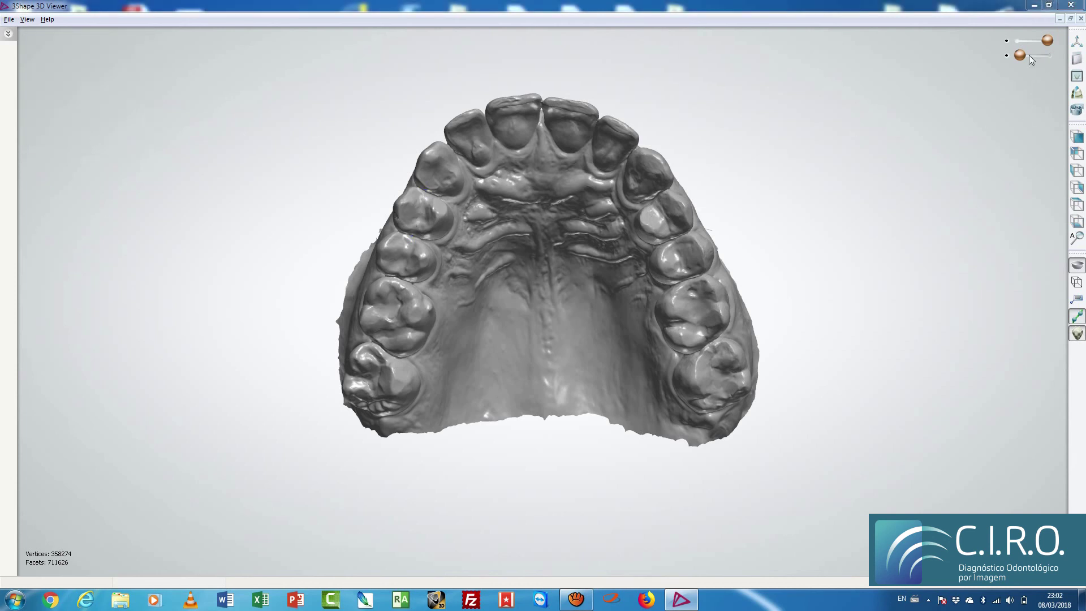
pyautogui.moveTo(1047, 40)
pyautogui.mouseDown()
pyautogui.moveTo(1018, 41)
pyautogui.moveTo(1051, 57)
pyautogui.mouseUp()
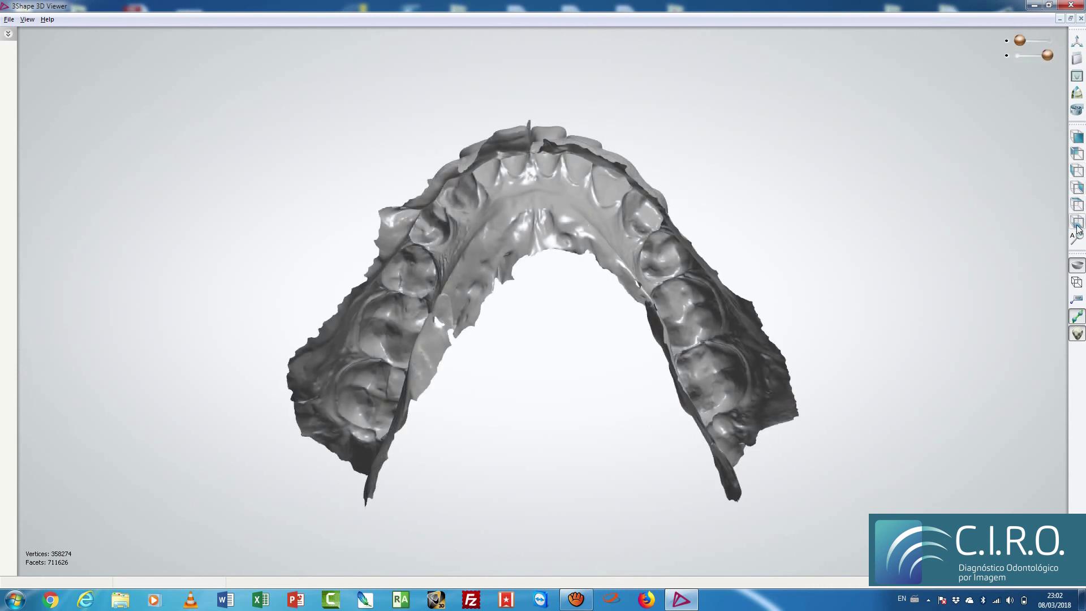
pyautogui.click(1076, 207)
pyautogui.click(1076, 207)
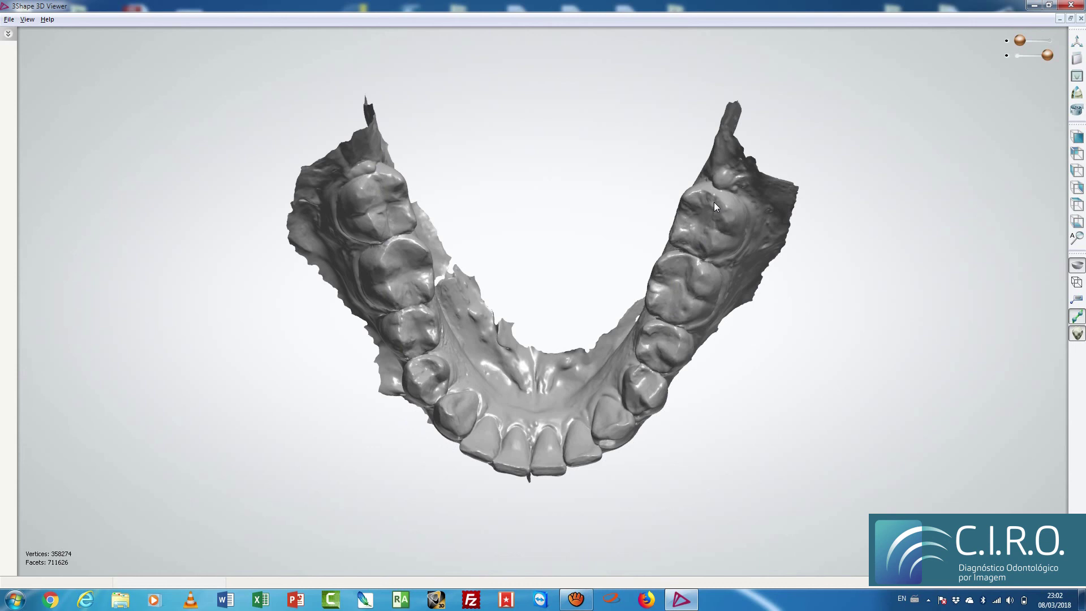
pyautogui.moveTo(1020, 40); pyautogui.dragTo(1050, 46)
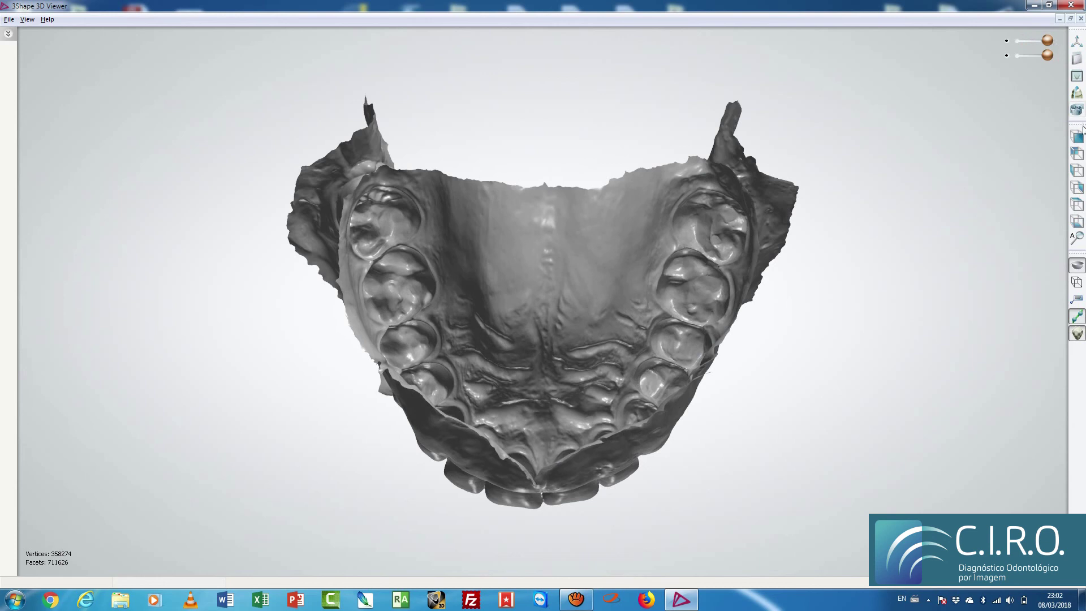
pyautogui.click(1076, 137)
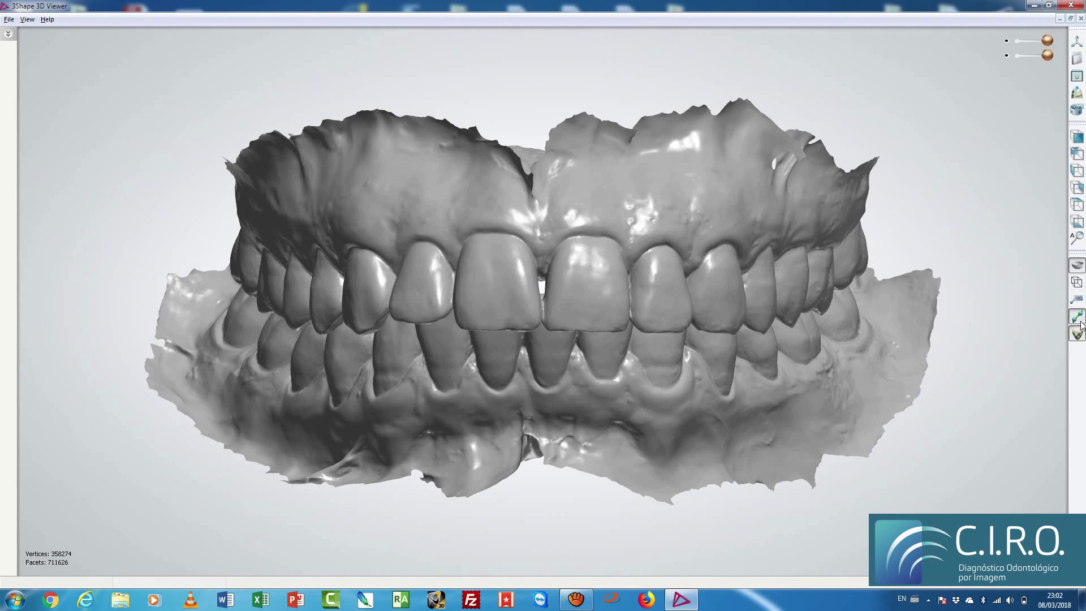
pyautogui.moveTo(540, 310); pyautogui.dragTo(556, 334, button='right')
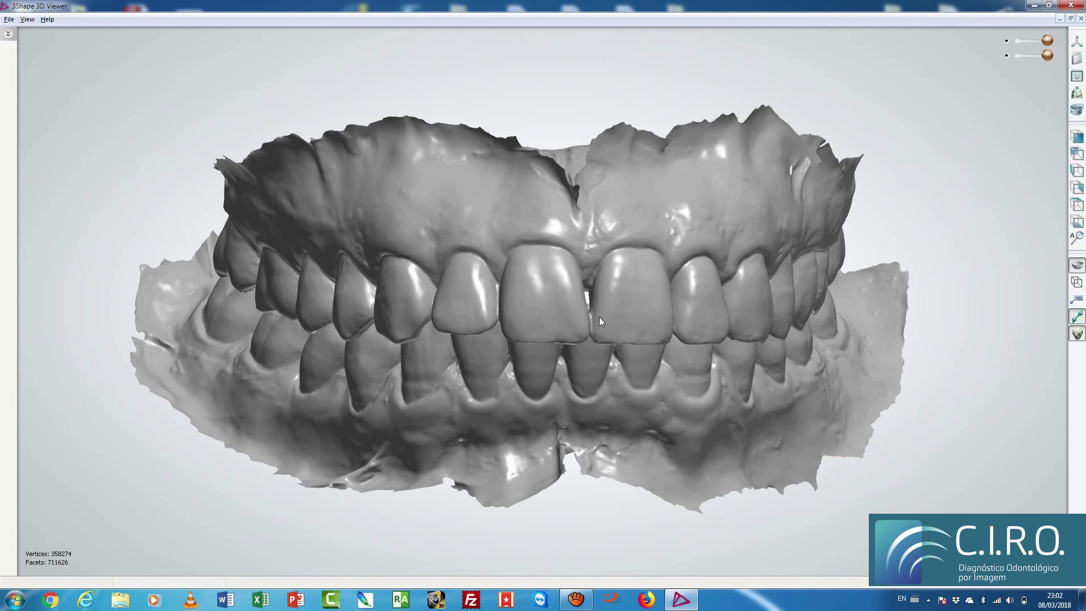
# Step: Close the viewer and open ARCADA INFERIOR and ARCADA SUPERIOR from Modelos Digitais > Paciente xxx
pyautogui.click(1071, 4)
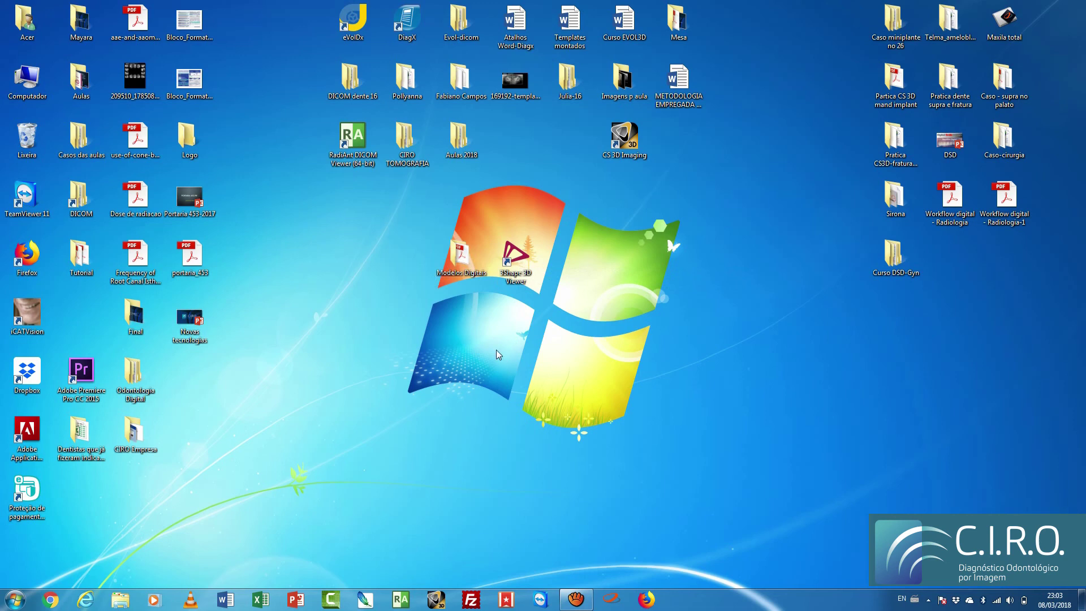
pyautogui.doubleClick(461, 257)
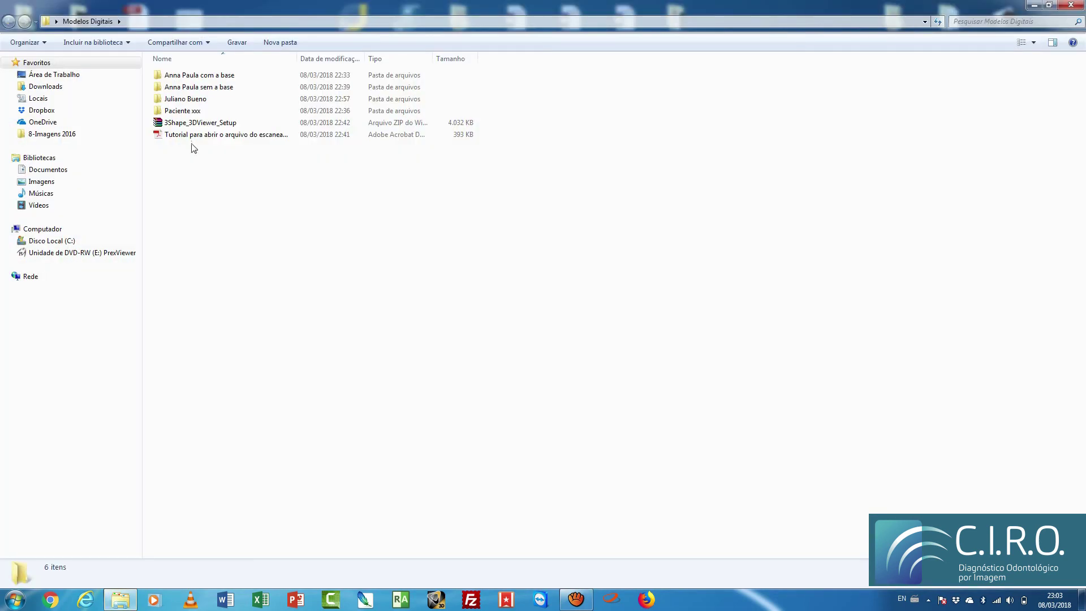
pyautogui.doubleClick(199, 110)
pyautogui.moveTo(500, 238); pyautogui.dragTo(175, 62)
pyautogui.moveTo(292, 136); pyautogui.dragTo(168, 61)
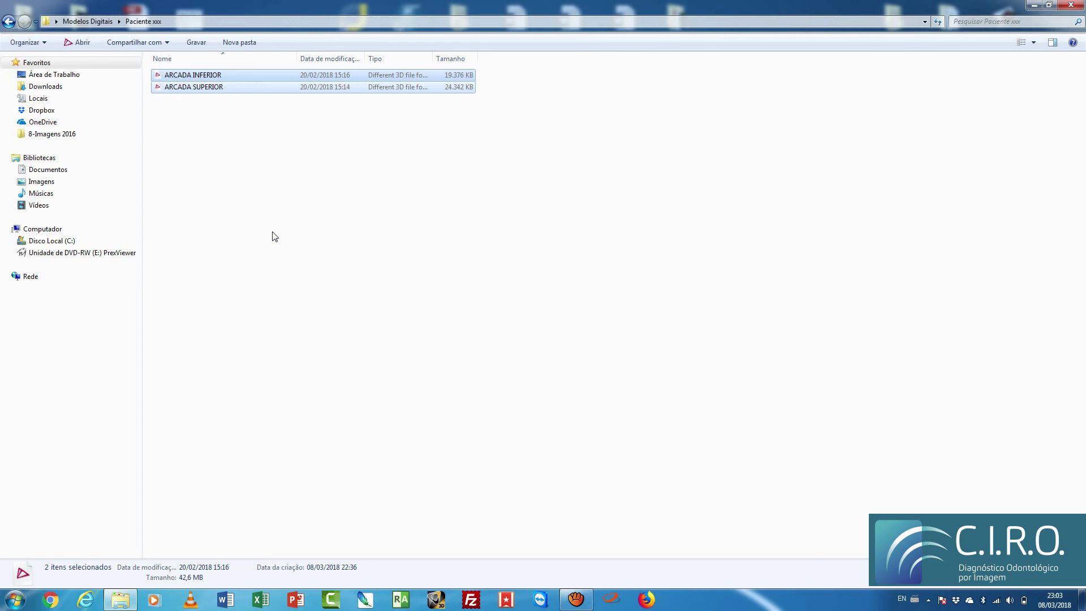
pyautogui.press('Return')
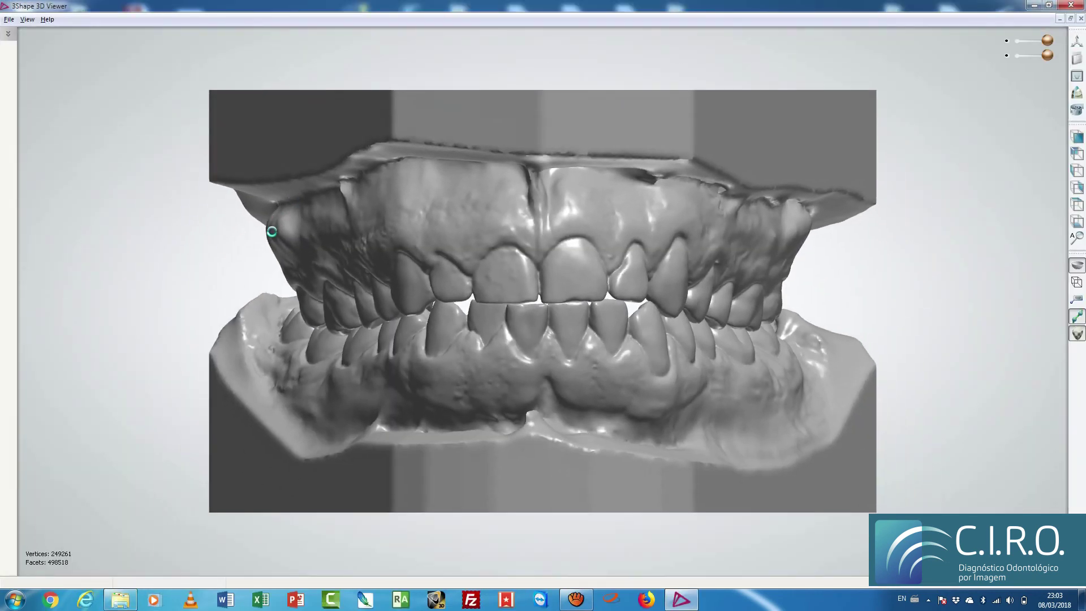
# Step: Orbit the based CIRO jaw model to an oblique left view, its left side and base, then back near the front
pyautogui.moveTo(337, 309); pyautogui.dragTo(268, 288, button='right')
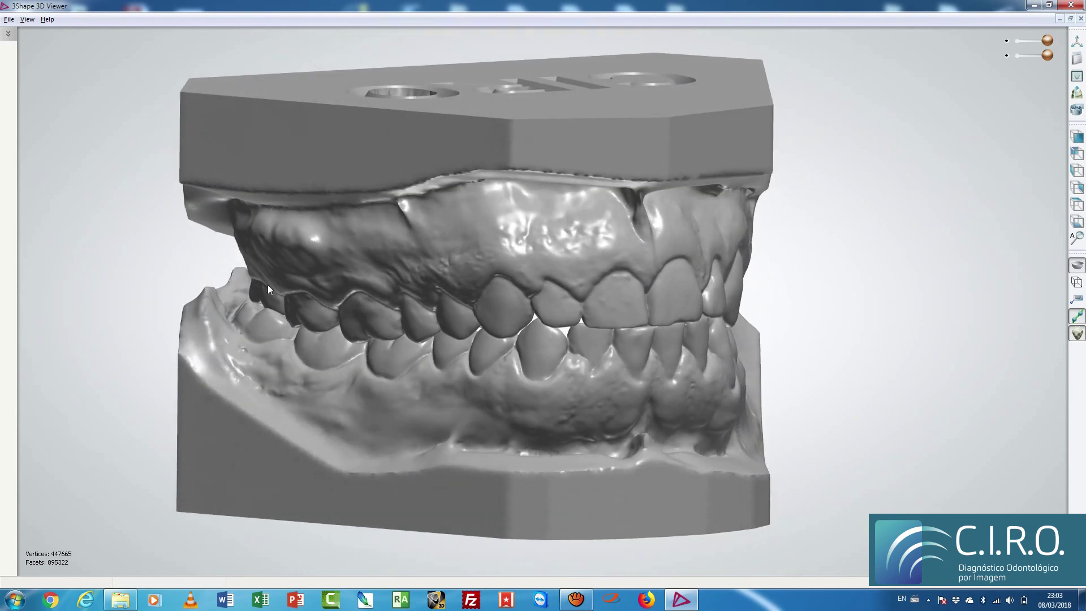
pyautogui.moveTo(460, 436); pyautogui.dragTo(473, 405, button='right')
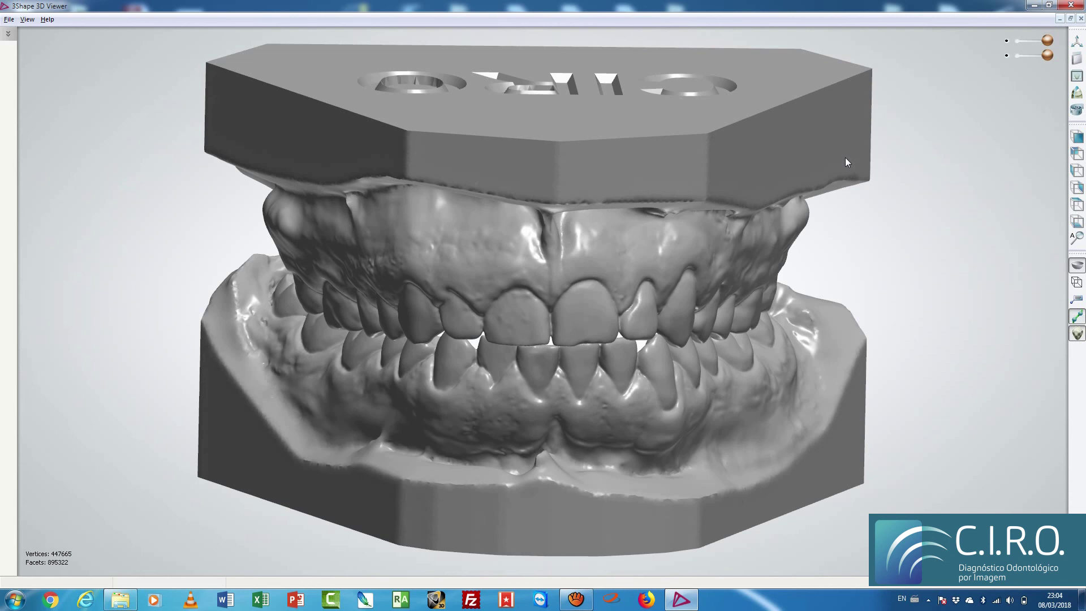
pyautogui.moveTo(671, 296); pyautogui.dragTo(813, 253, button='right')
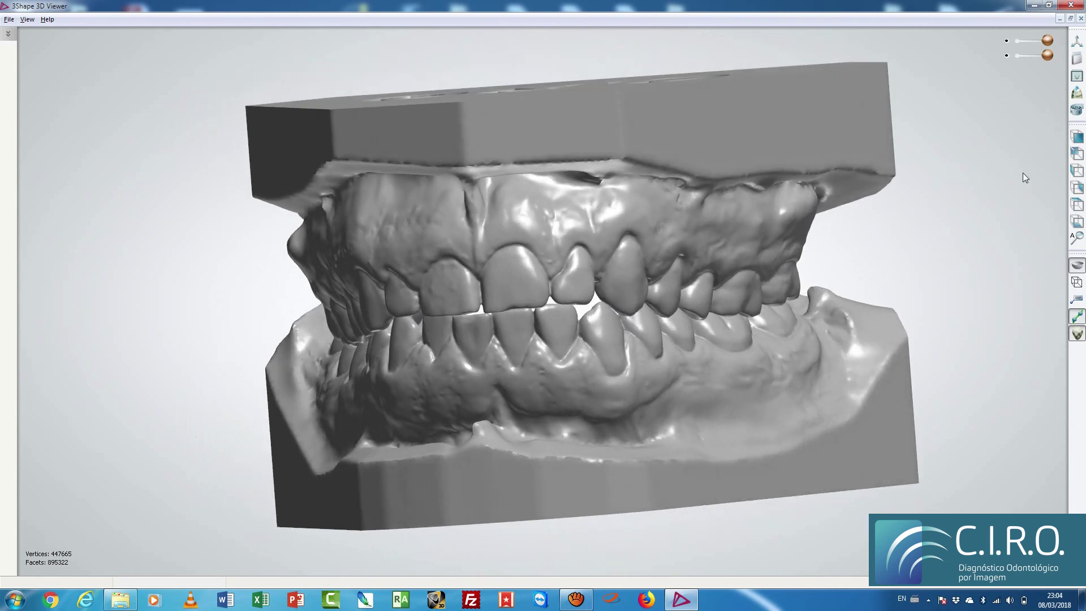